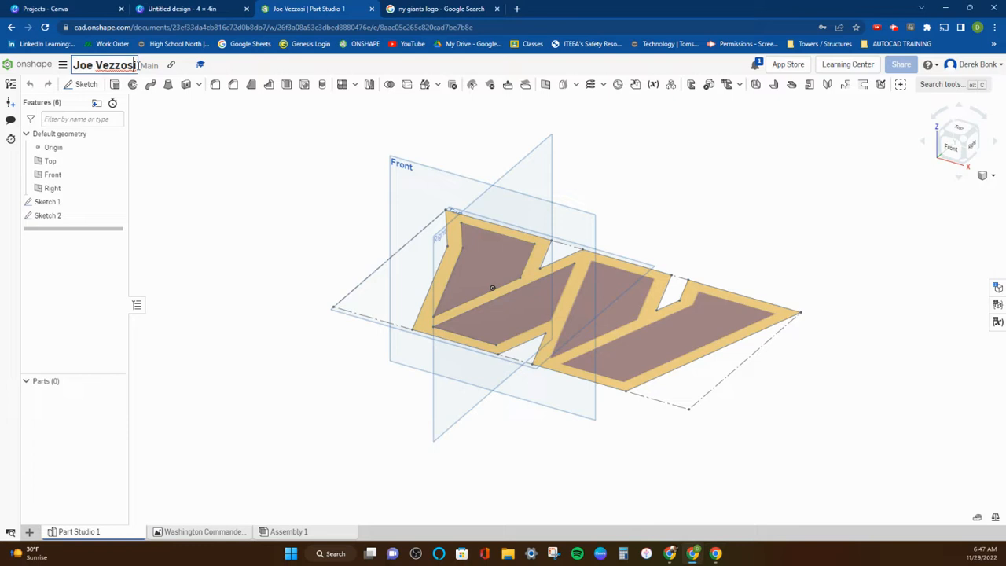
Append "Period # Eng I" to the student's name in the document title and reopen the document from the shared documents.
{"action": "type", "text": "Period #"}
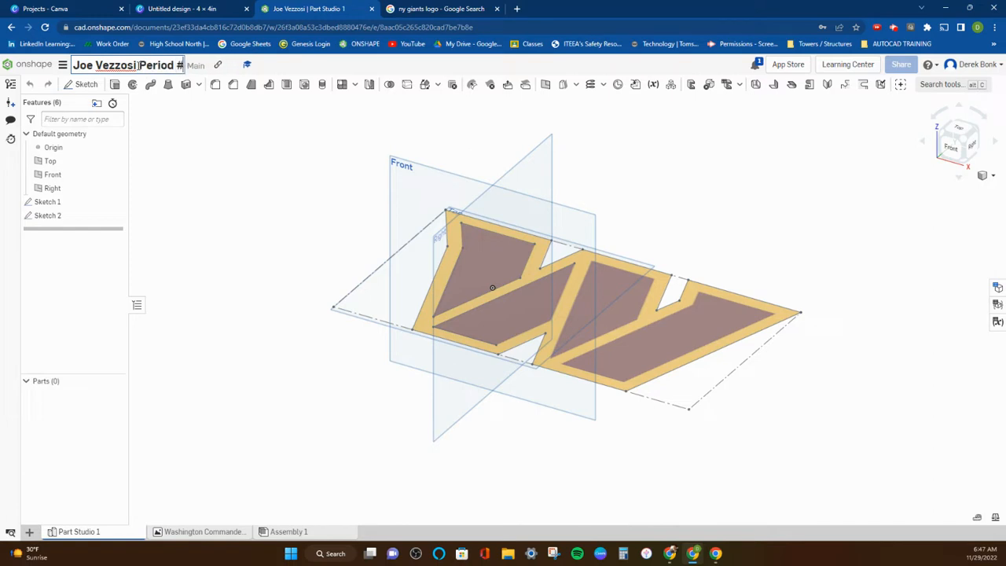
{"action": "type", "text": " Eng I"}
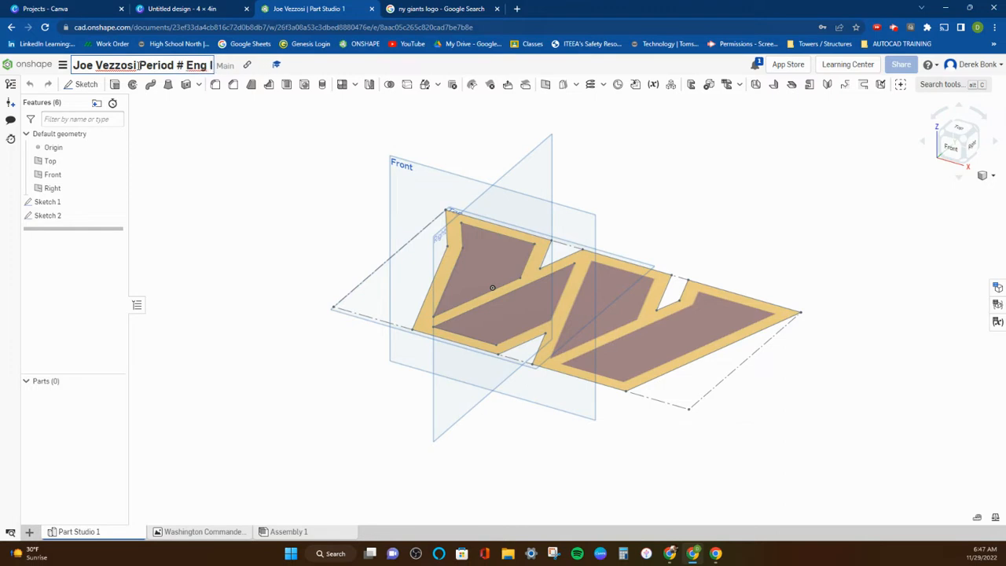
{"action": "left_click", "coordinate": [23, 67]}
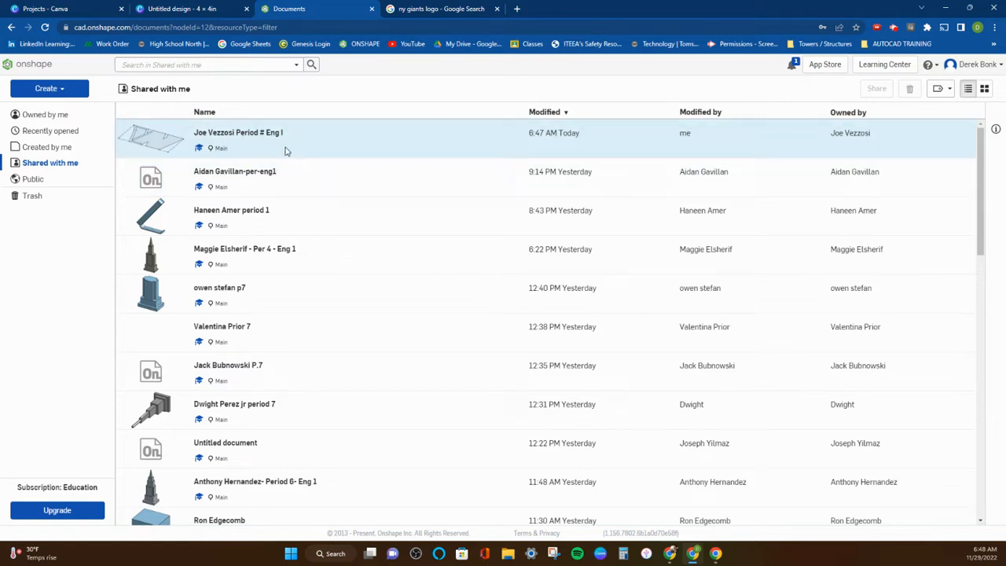
{"action": "left_click", "coordinate": [260, 136]}
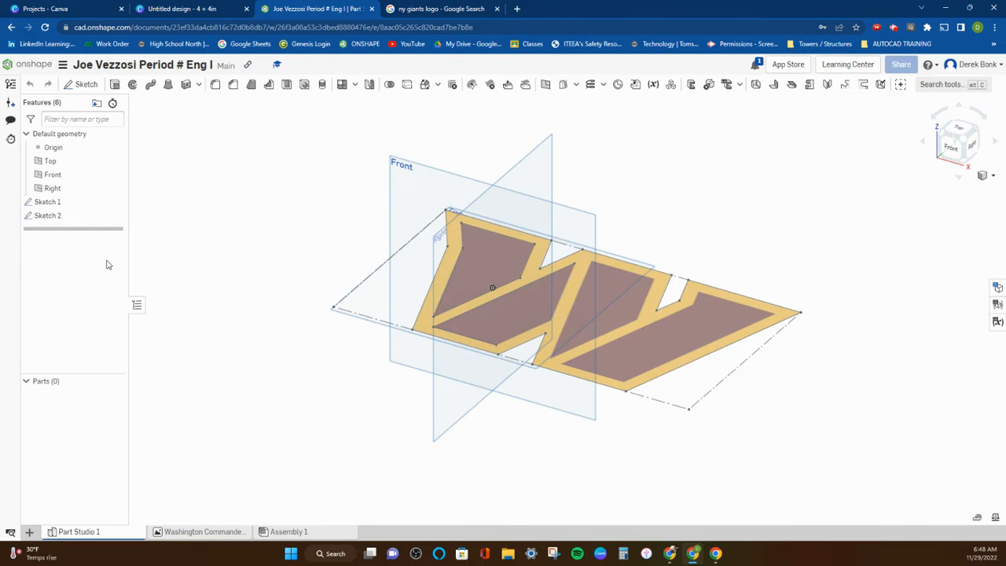
Look over the NY Giants logo image results in Google and return to the Onshape document.
{"action": "left_click", "coordinate": [455, 9]}
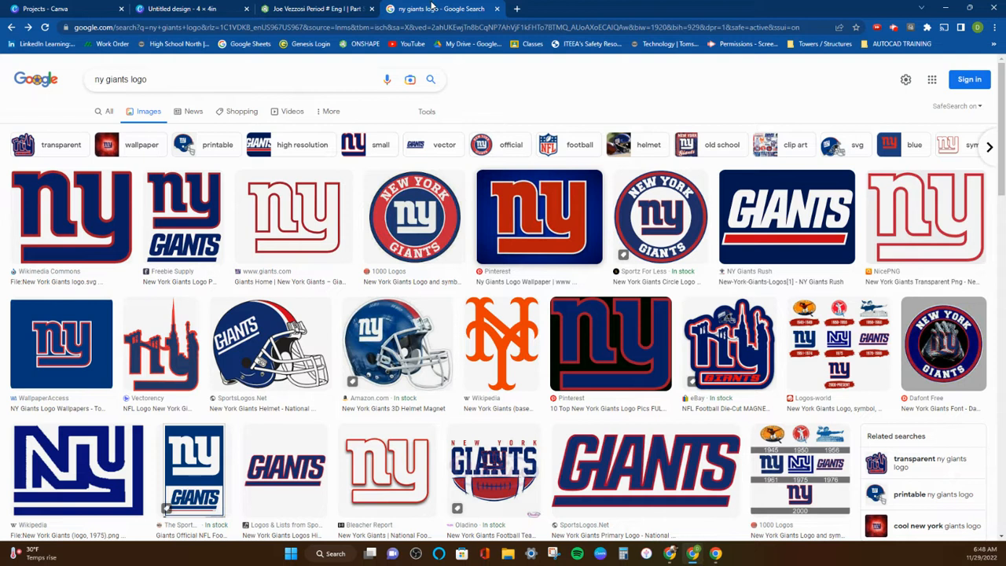
{"action": "left_click", "coordinate": [312, 10]}
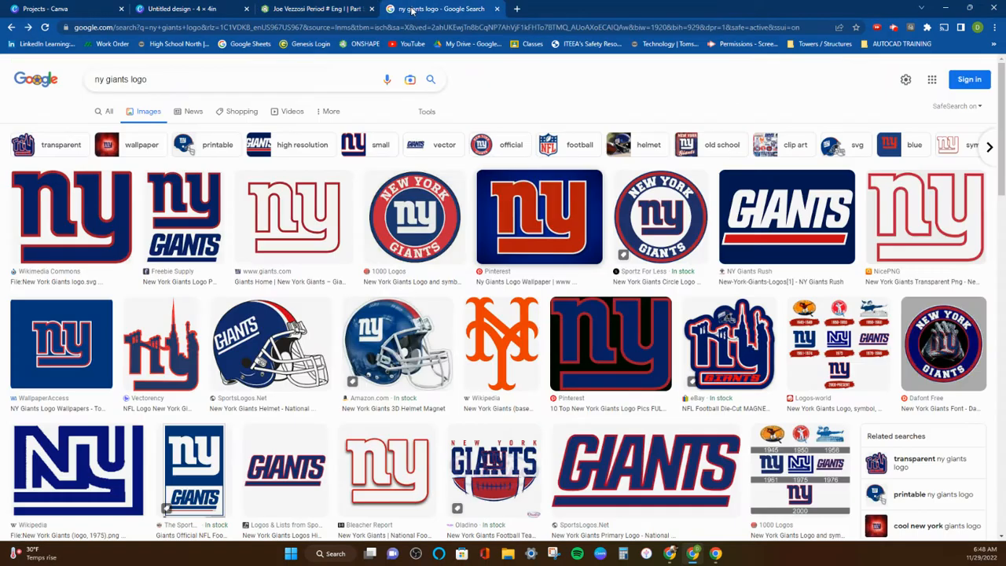
{"action": "left_click", "coordinate": [412, 9]}
{"action": "left_click", "coordinate": [318, 12]}
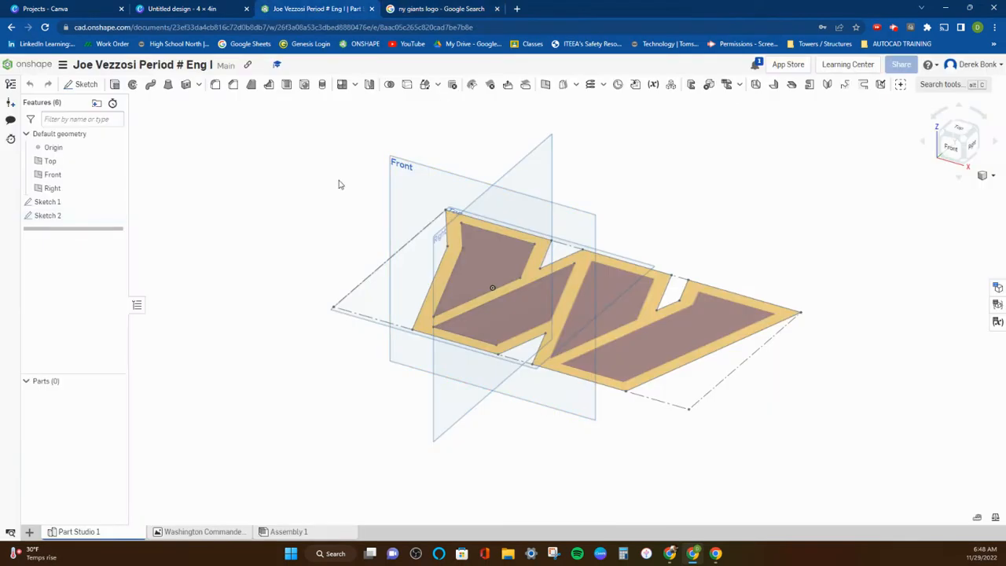
Examine the reference image in Sketch 1 and the traced outline in Sketch 2, closing the sketch without edits.
{"action": "double_click", "coordinate": [49, 202]}
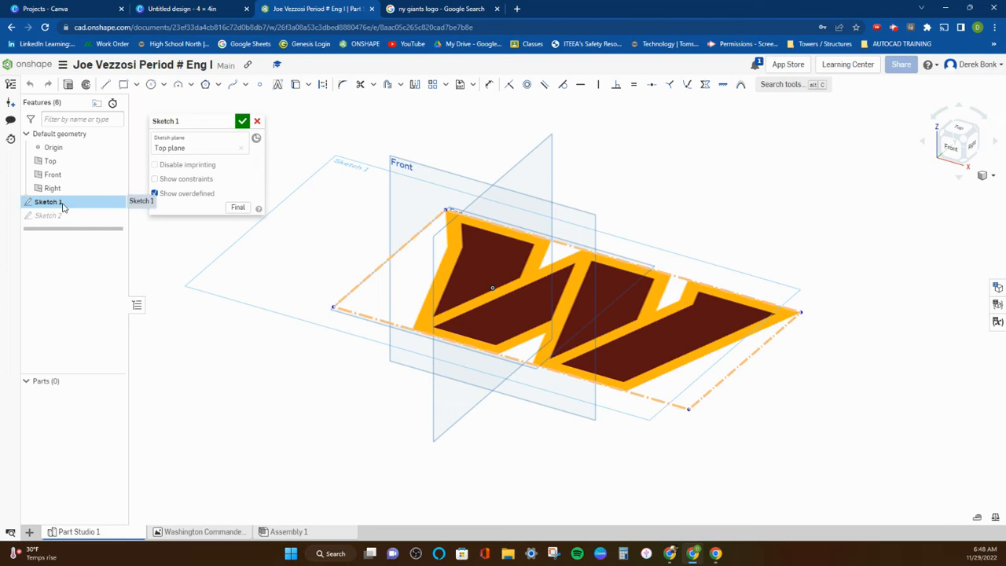
{"action": "double_click", "coordinate": [62, 216]}
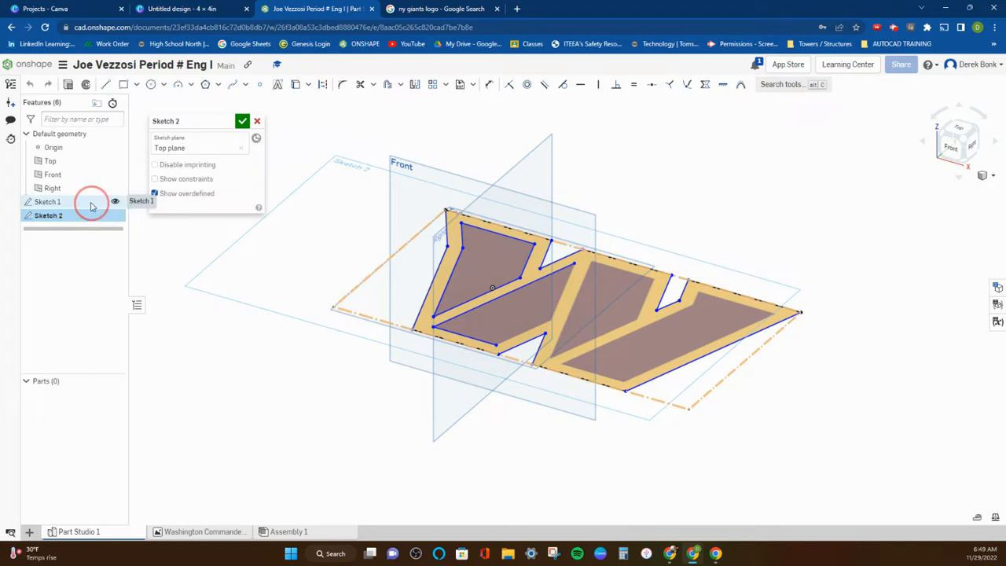
{"action": "double_click", "coordinate": [91, 206]}
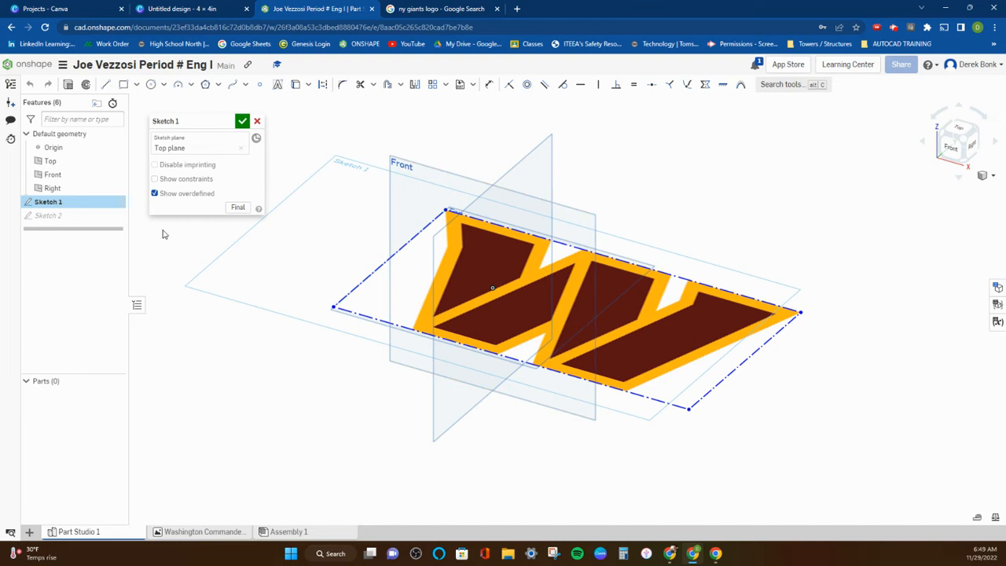
{"action": "left_click", "coordinate": [242, 121]}
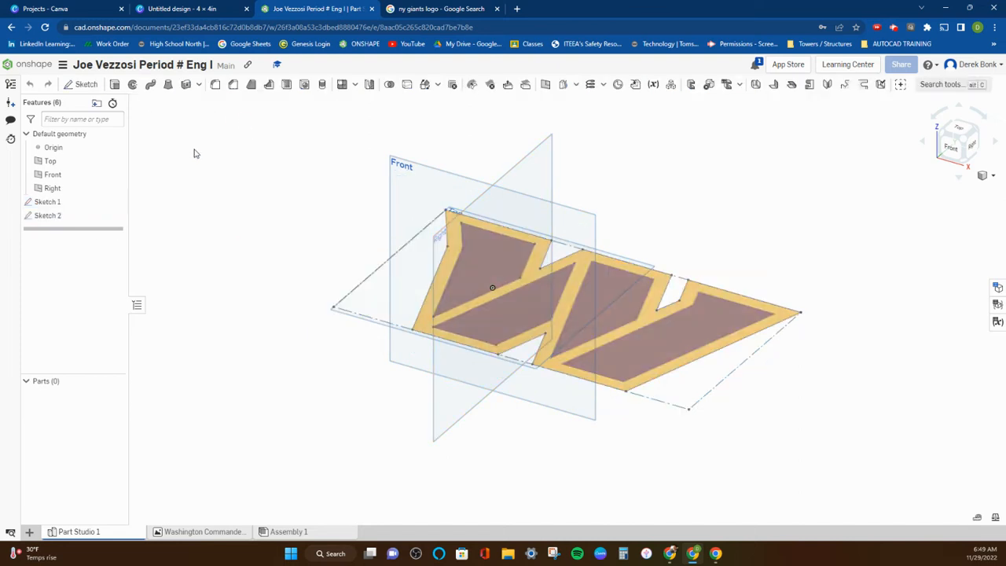
Open Sketch 2 and inspect its traced lines from the top view with Sketch 1 hidden and shown again.
{"action": "left_click", "coordinate": [67, 215]}
{"action": "double_click", "coordinate": [67, 215]}
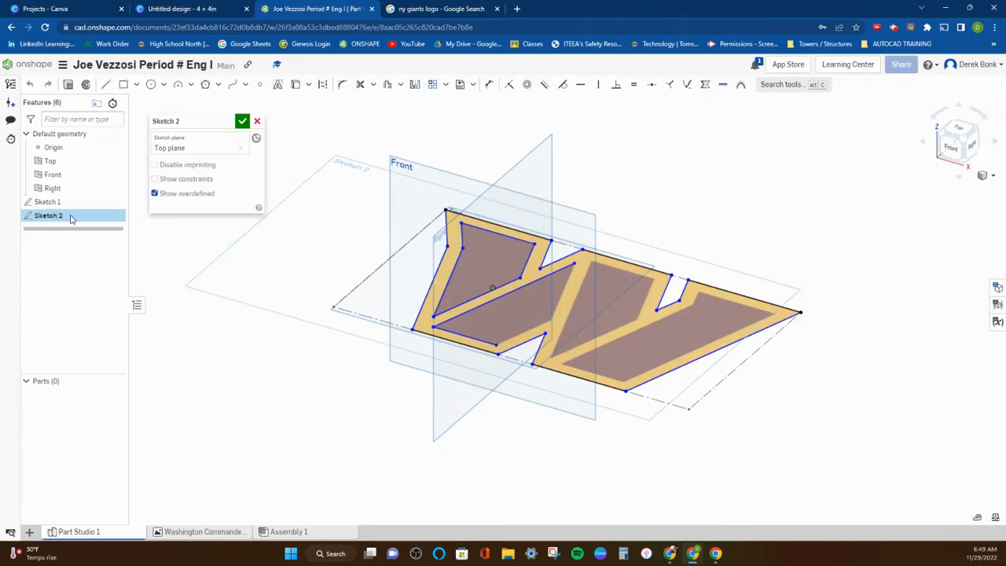
{"action": "left_click", "coordinate": [115, 202]}
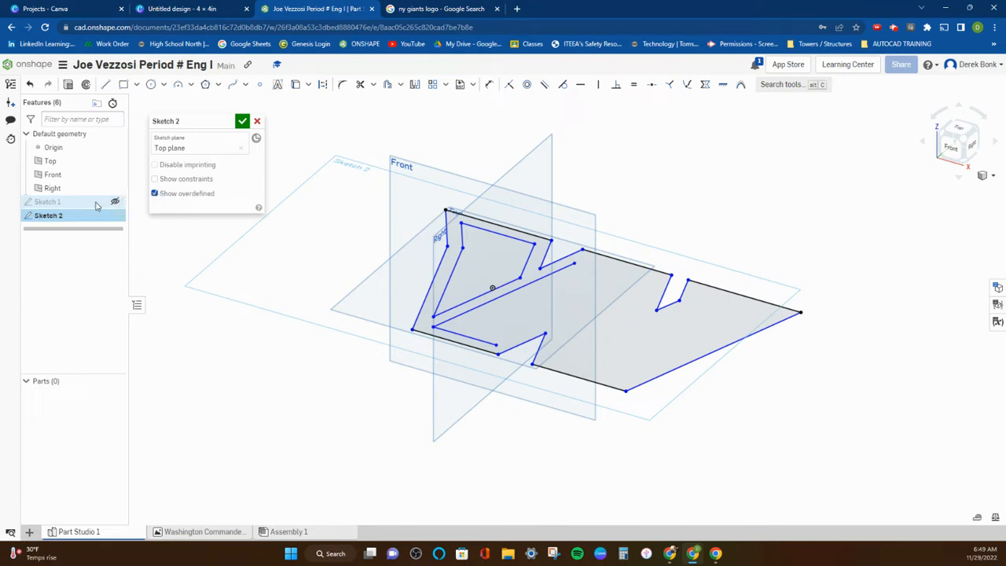
{"action": "left_click", "coordinate": [953, 129]}
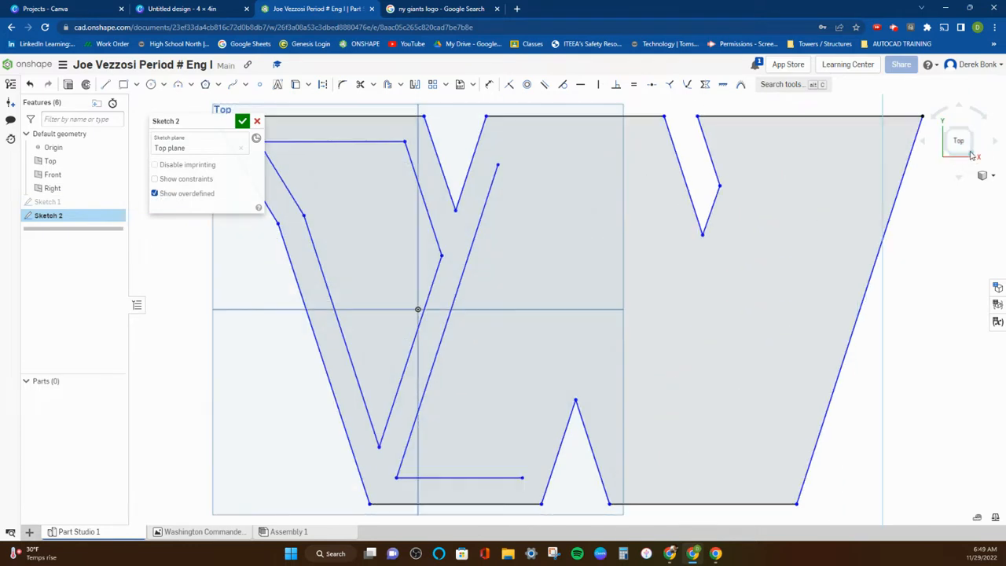
{"action": "left_click", "coordinate": [970, 151]}
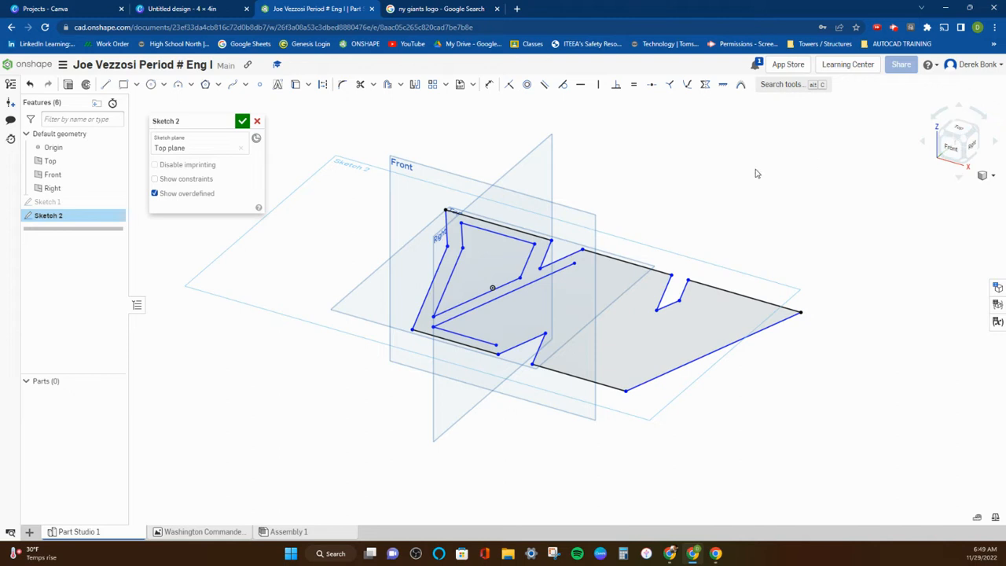
{"action": "left_click", "coordinate": [958, 130]}
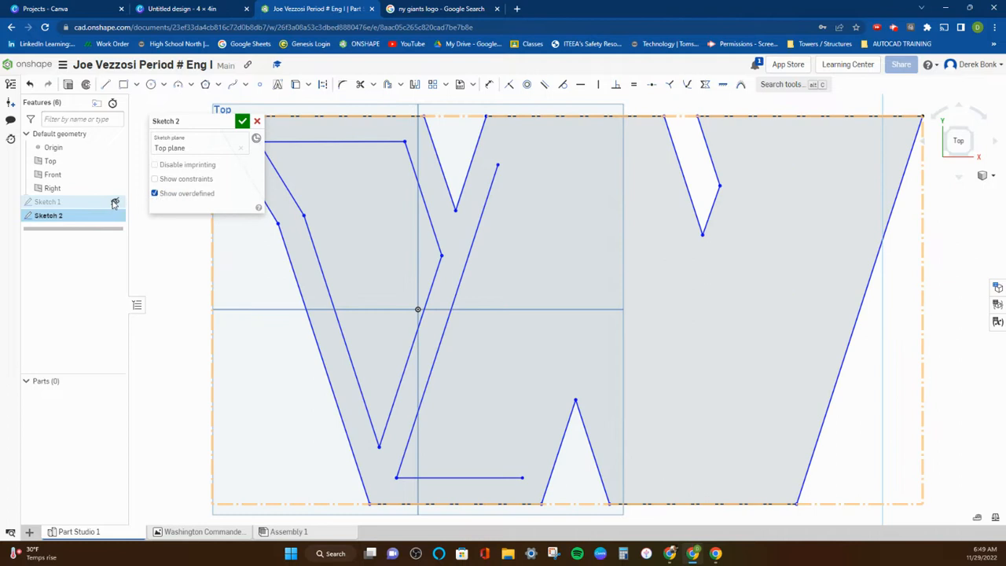
{"action": "left_click", "coordinate": [114, 203]}
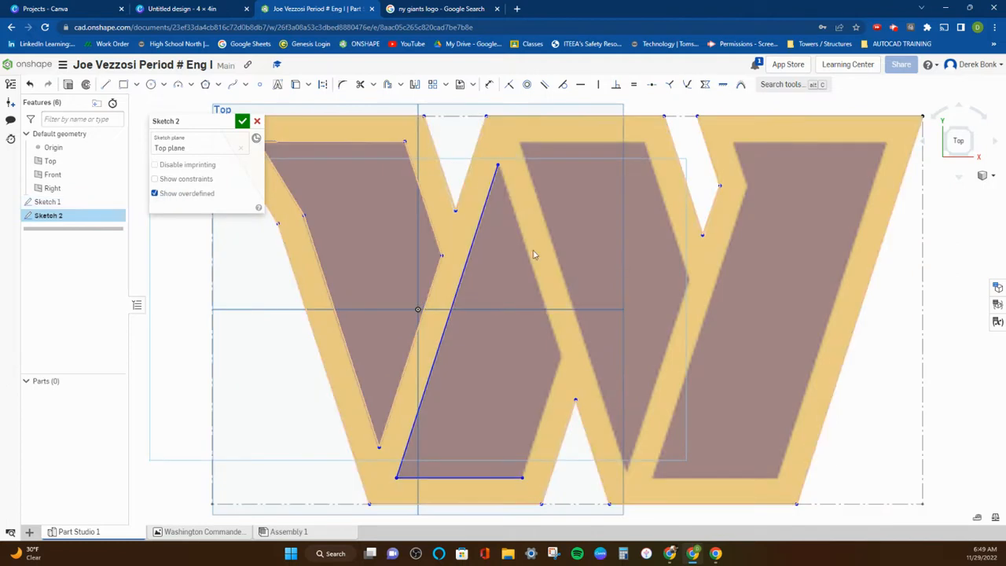
{"action": "scroll", "coordinate": [503, 247], "scroll_direction": "down", "scroll_amount": 3}
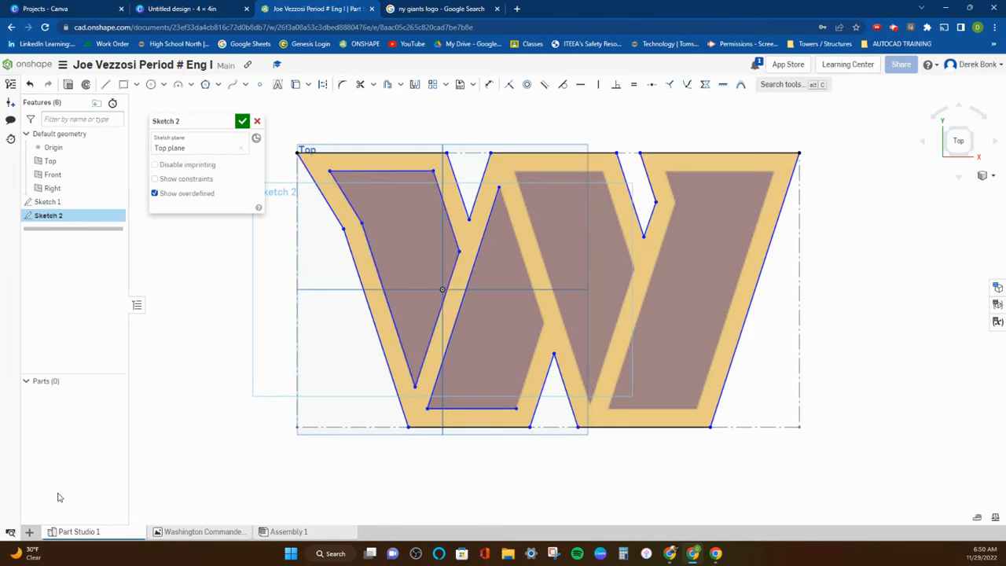
Save the Giants logo wallpaper image from the Google results as download.jfif in the Onshape Pictures folder.
{"action": "left_click", "coordinate": [440, 10]}
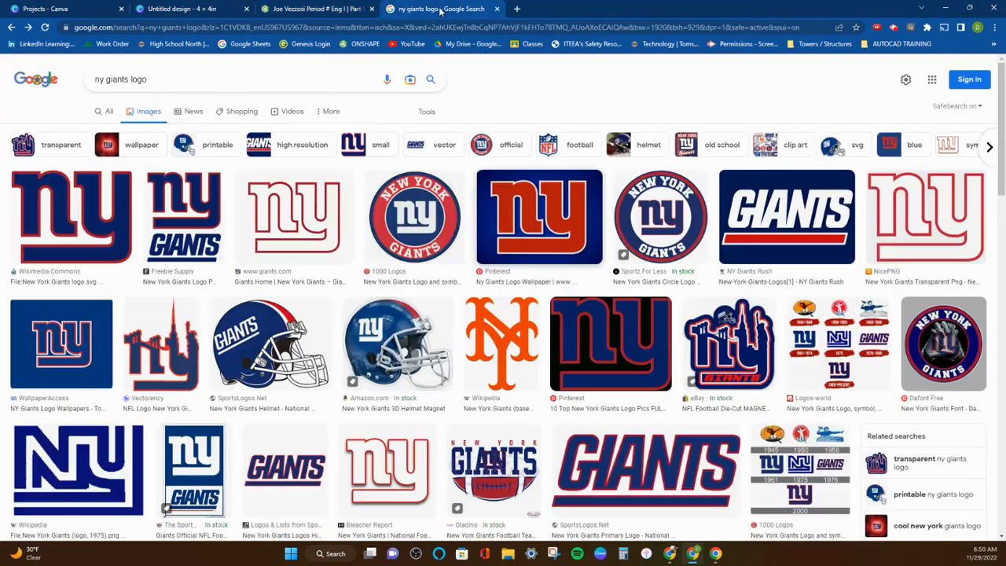
{"action": "right_click", "coordinate": [554, 230]}
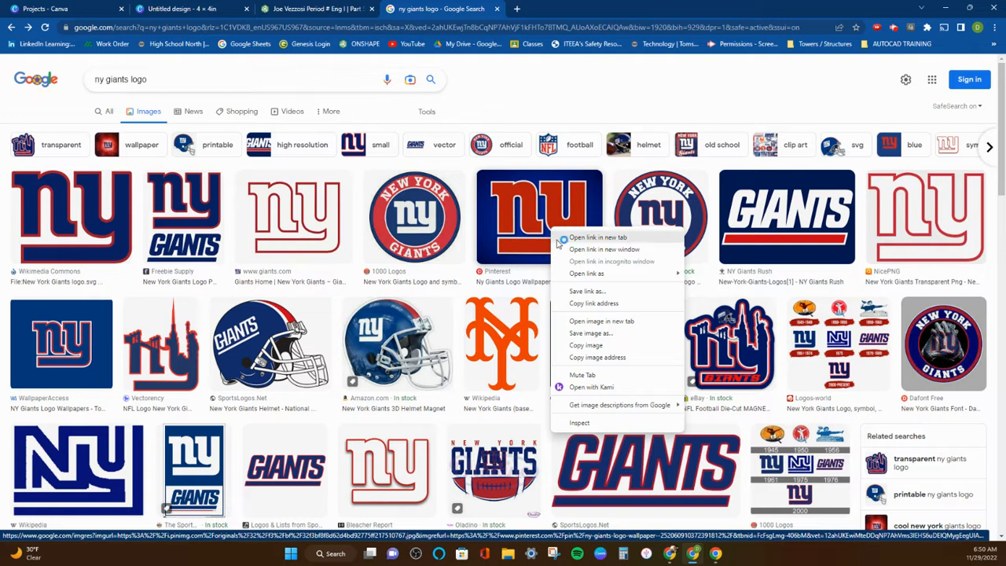
{"action": "left_click", "coordinate": [590, 333]}
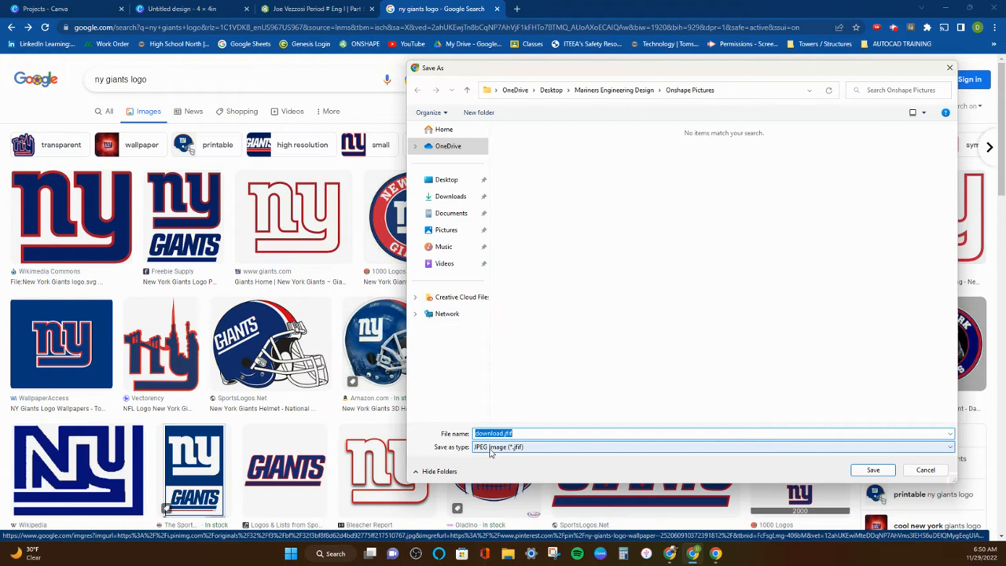
{"action": "left_click", "coordinate": [871, 470]}
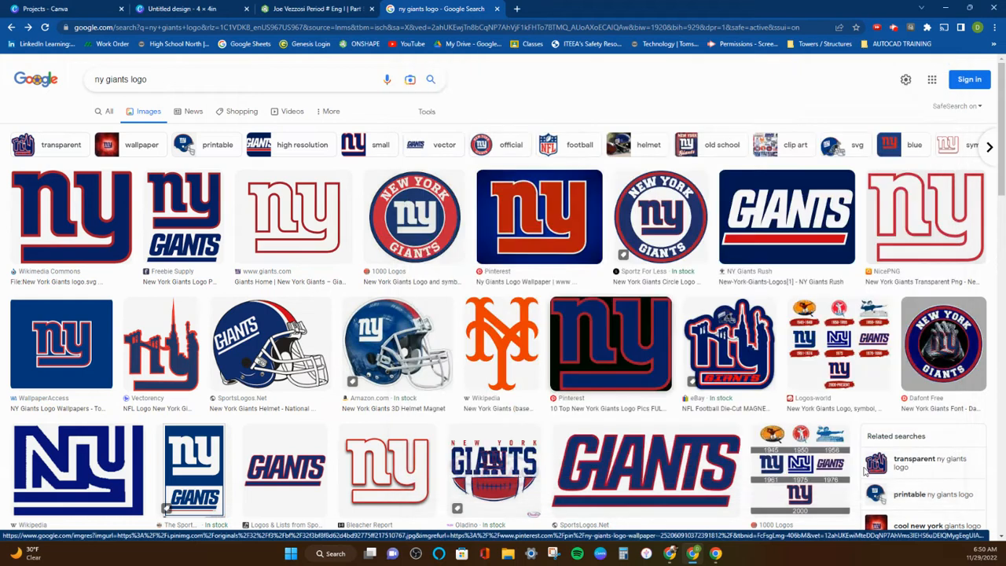
Switch to the 4in × 4in Canva design and choose PNG as the download file type.
{"action": "left_click", "coordinate": [169, 10]}
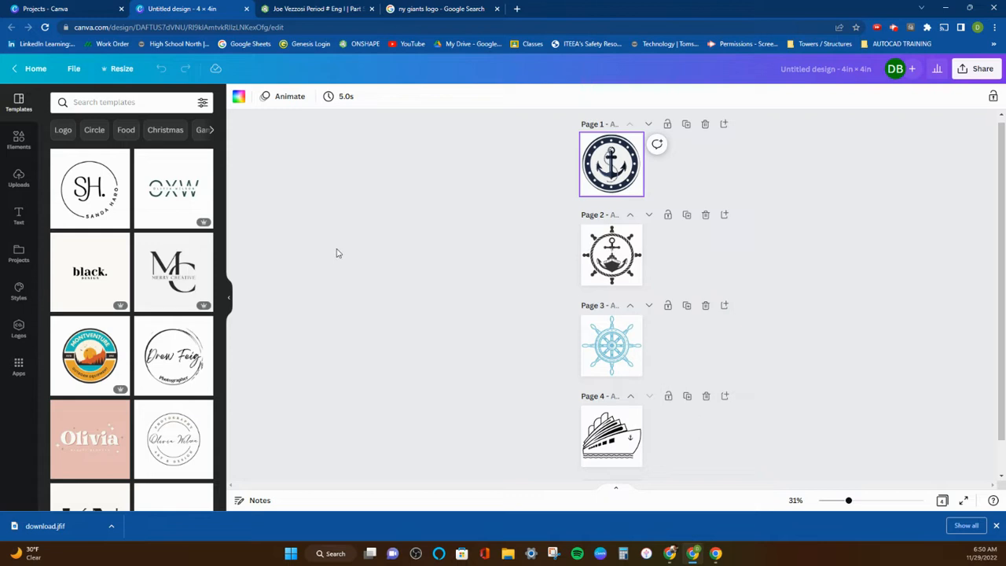
{"action": "left_click", "coordinate": [74, 68]}
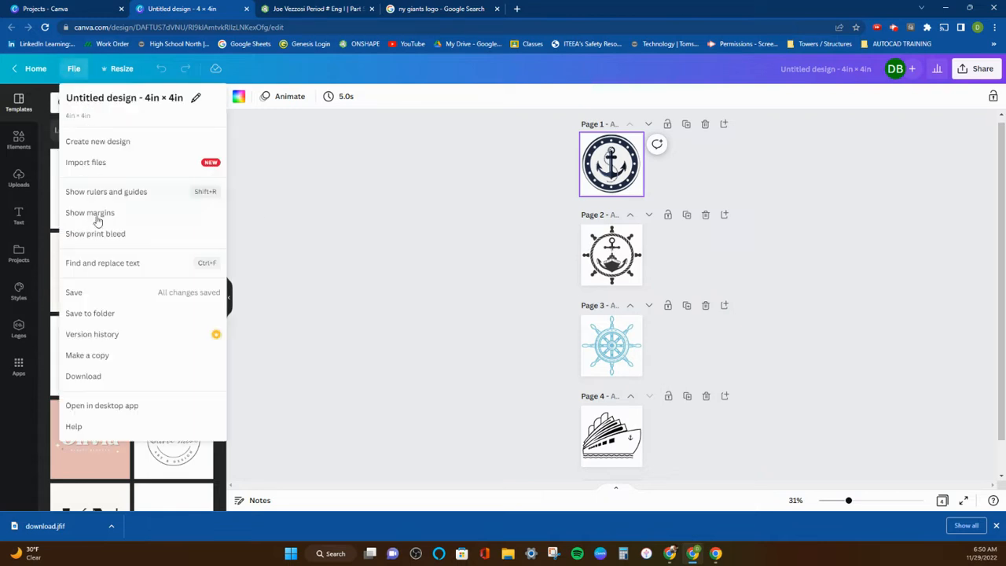
{"action": "left_click", "coordinate": [82, 376]}
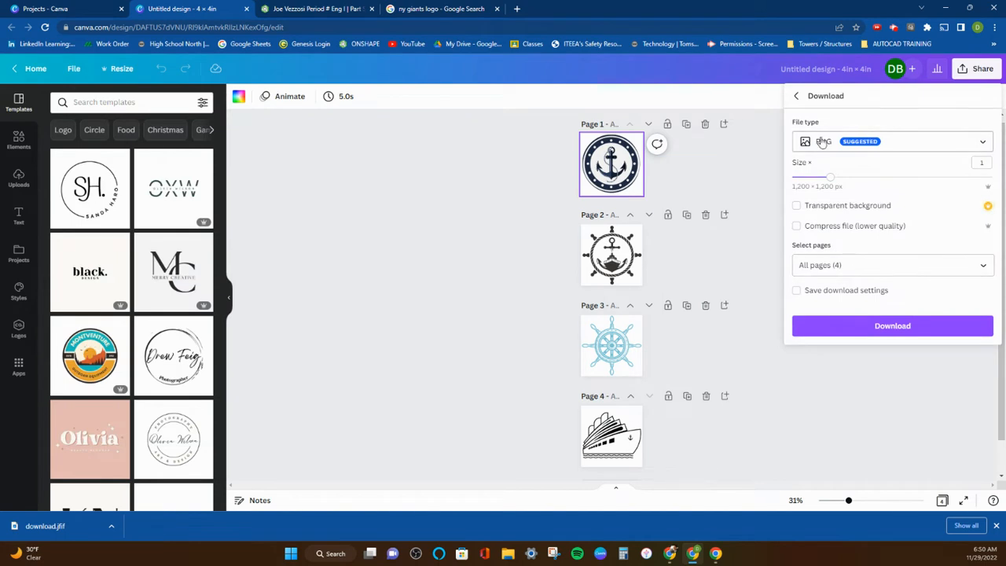
{"action": "left_click", "coordinate": [886, 145]}
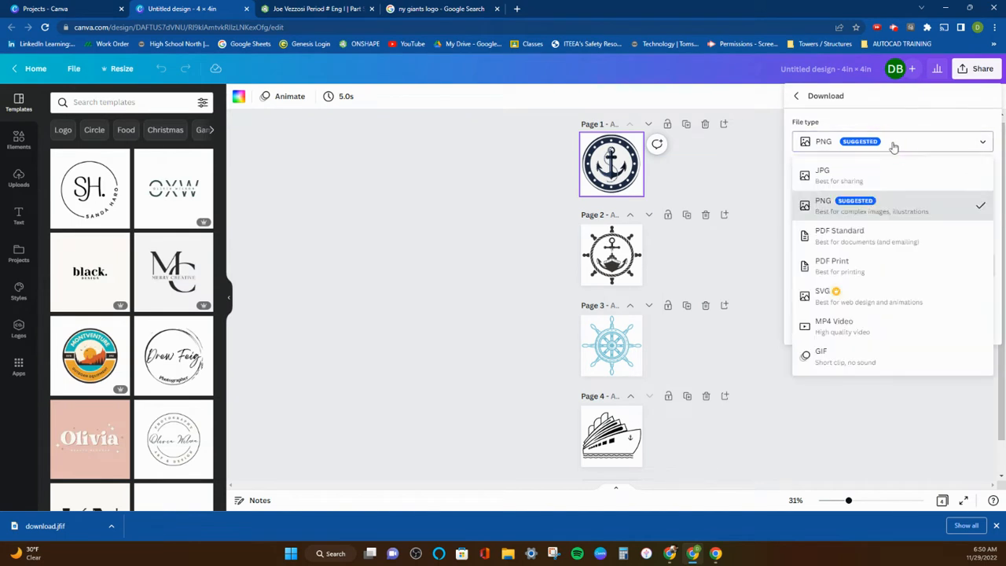
{"action": "left_click", "coordinate": [824, 205]}
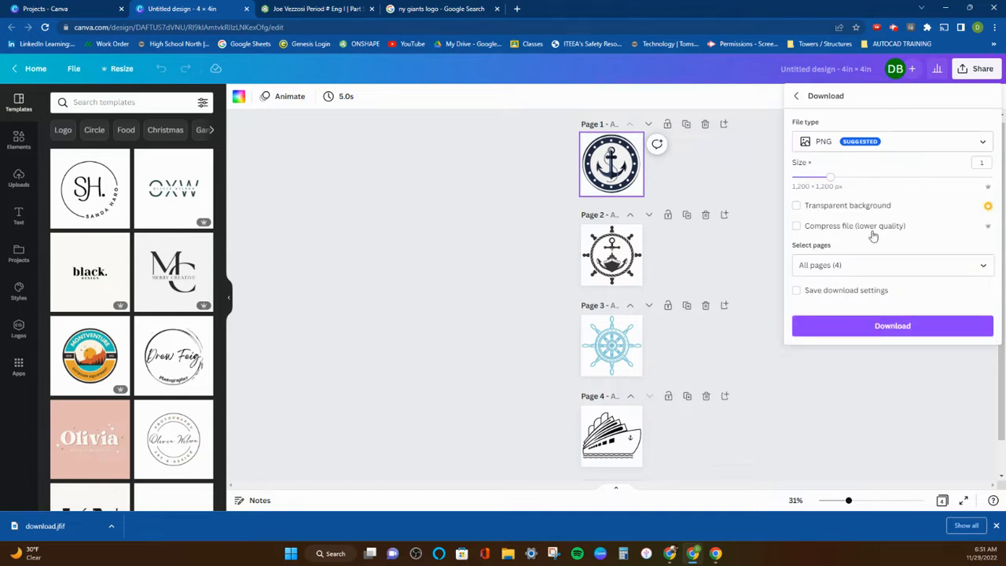
Limit the download to only Page 4, the cruise ship design.
{"action": "left_click", "coordinate": [860, 268]}
{"action": "left_click", "coordinate": [976, 295]}
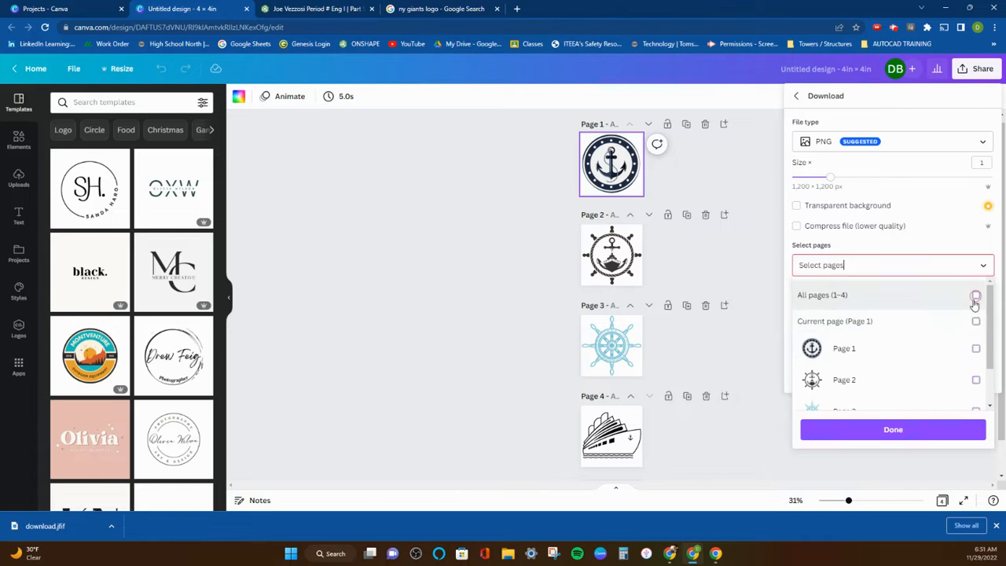
{"action": "scroll", "coordinate": [973, 387], "scroll_direction": "down", "scroll_amount": 2}
{"action": "left_click", "coordinate": [975, 389]}
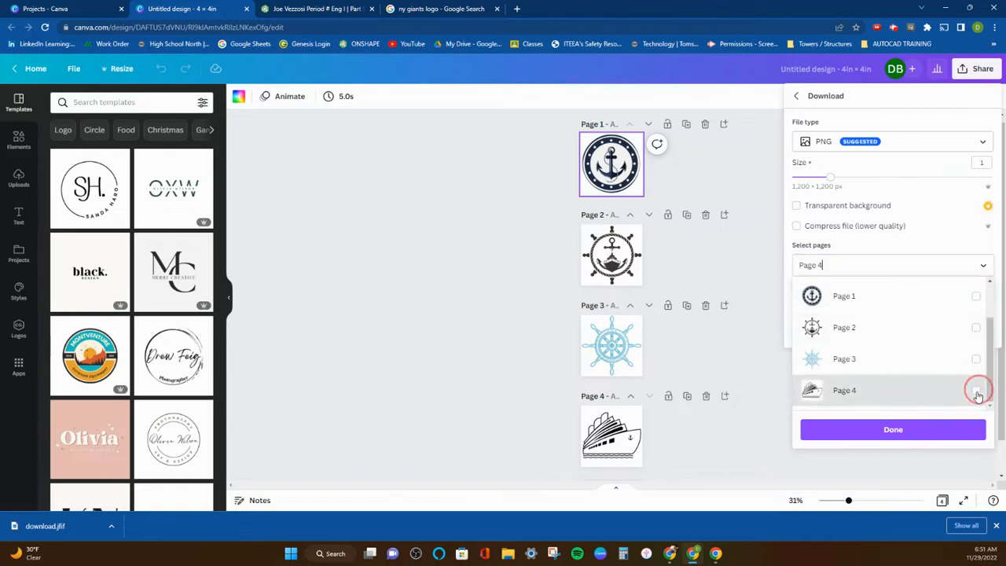
{"action": "left_click", "coordinate": [949, 436]}
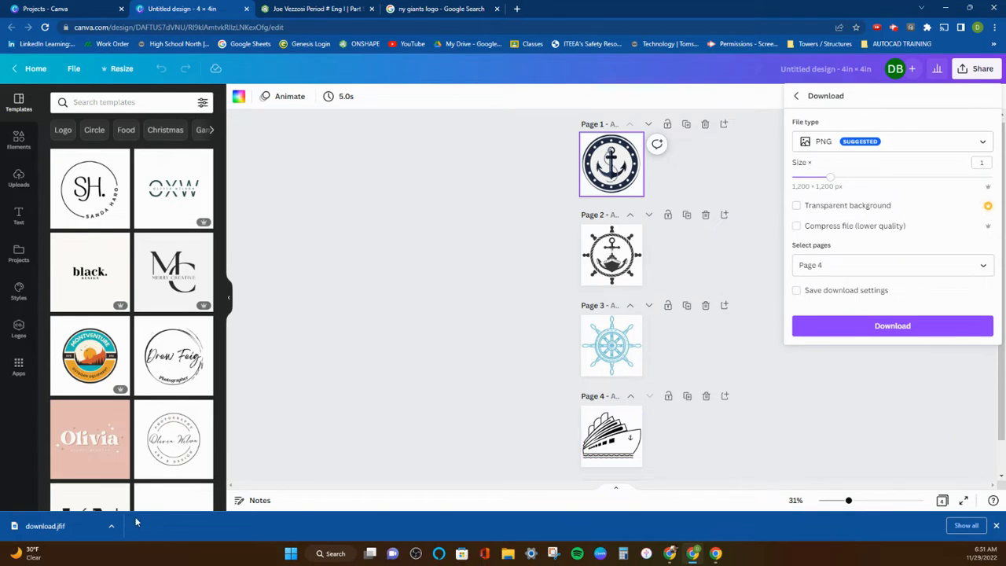
Return to the Onshape document, add a new Part Studio and start a sketch on its Top plane.
{"action": "left_click", "coordinate": [281, 10]}
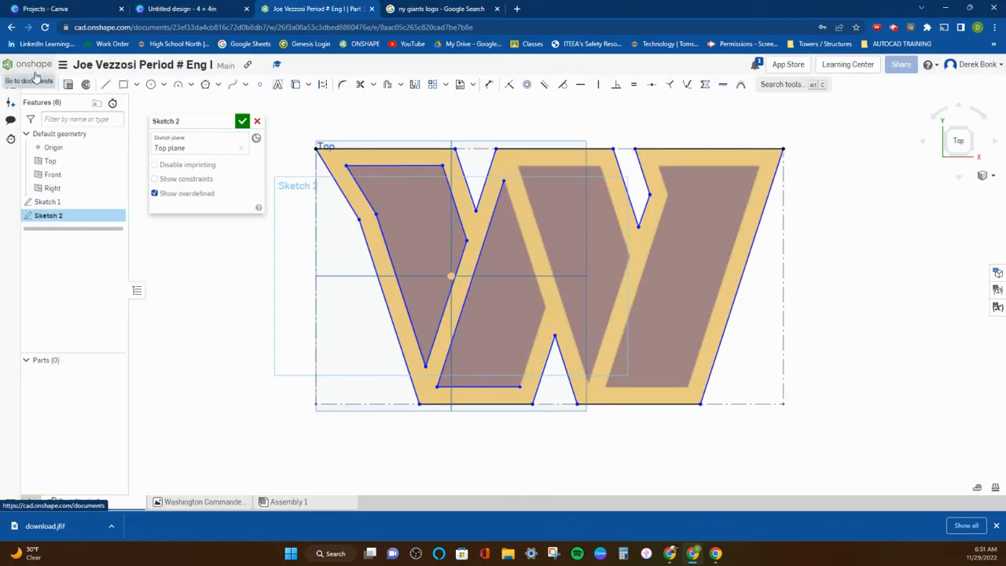
{"action": "mouse_move", "coordinate": [201, 121]}
{"action": "left_mouse_down"}
{"action": "mouse_move", "coordinate": [123, 220]}
{"action": "mouse_move", "coordinate": [89, 286]}
{"action": "mouse_move", "coordinate": [93, 338]}
{"action": "left_mouse_up"}
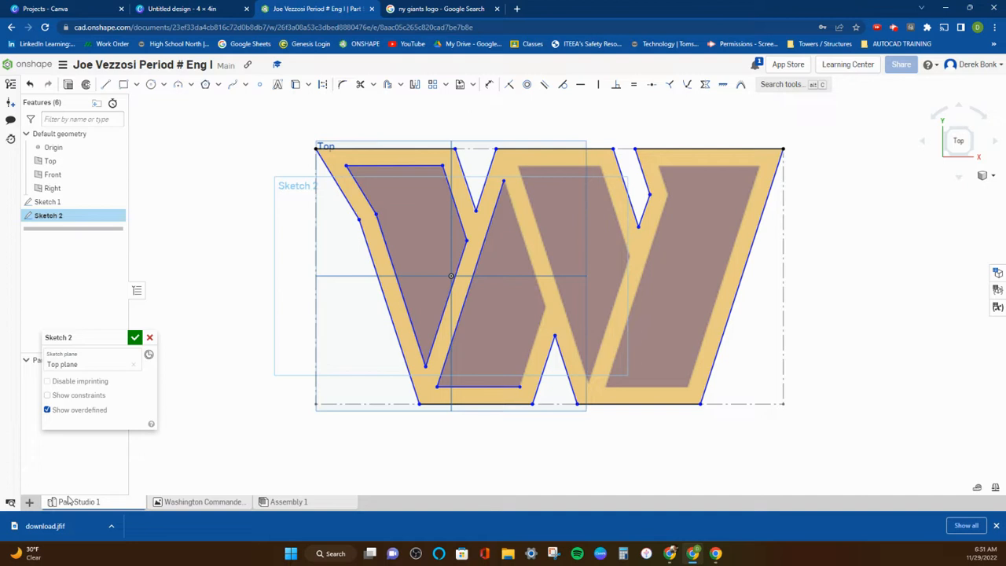
{"action": "left_click", "coordinate": [29, 503]}
{"action": "left_click", "coordinate": [61, 417]}
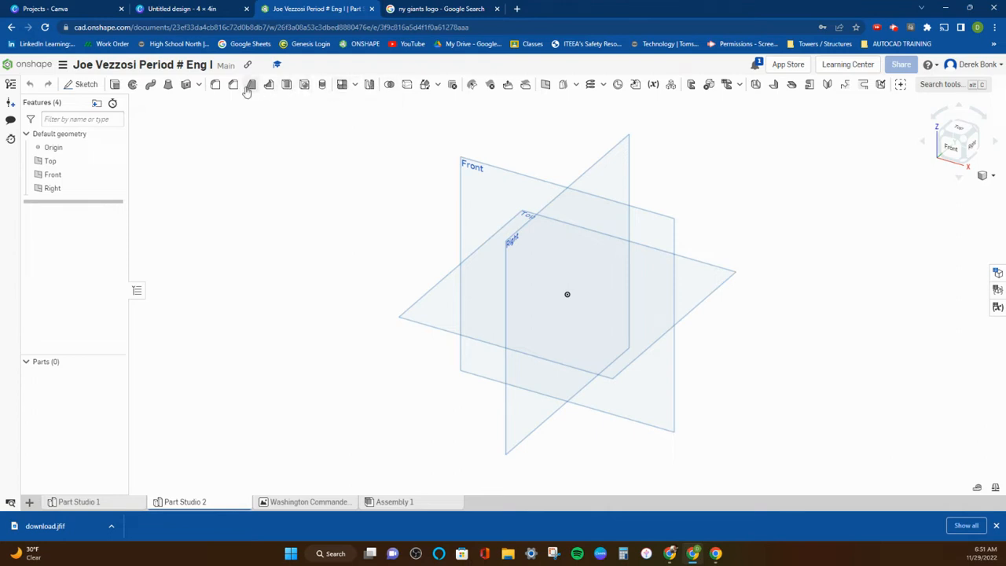
{"action": "left_click", "coordinate": [86, 86]}
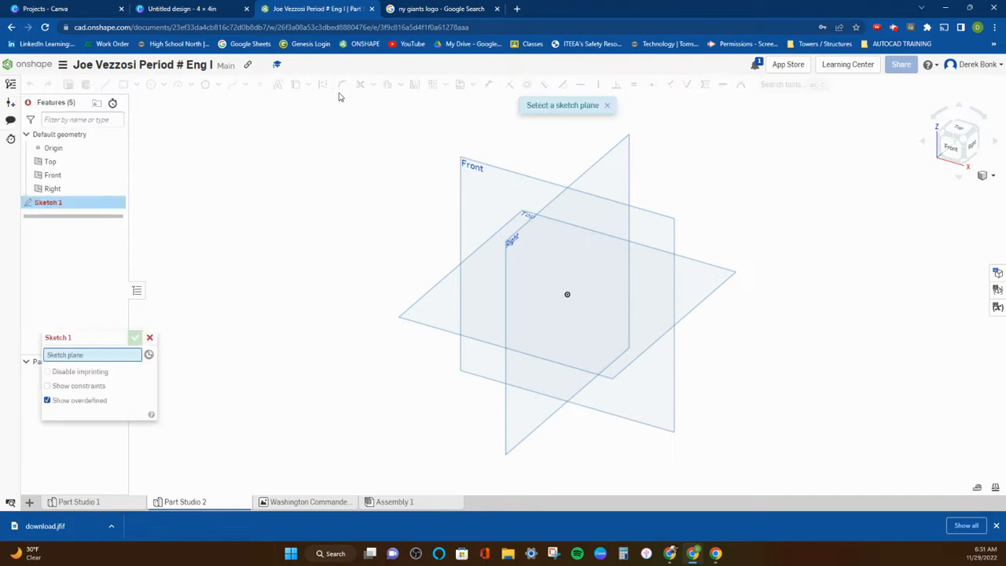
{"action": "left_click", "coordinate": [433, 315]}
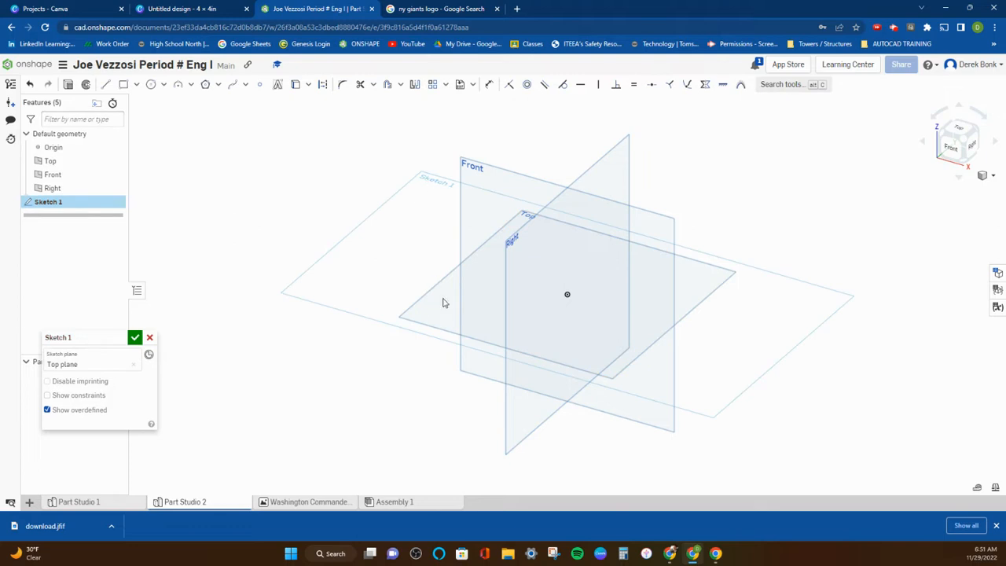
Open image insertion for the sketch and import download.jfif from the Onshape Pictures folder into the document.
{"action": "left_click", "coordinate": [473, 85]}
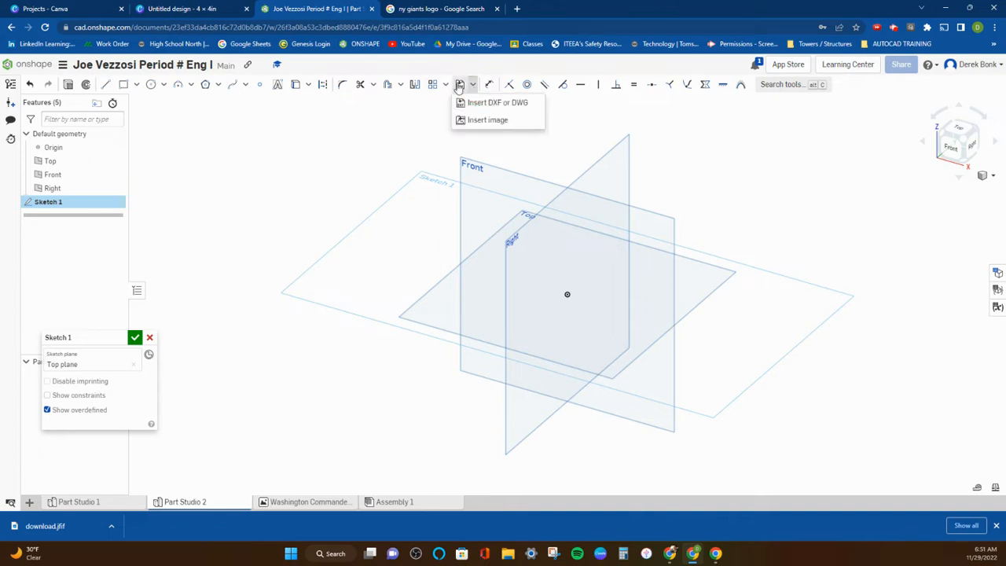
{"action": "left_click", "coordinate": [477, 121]}
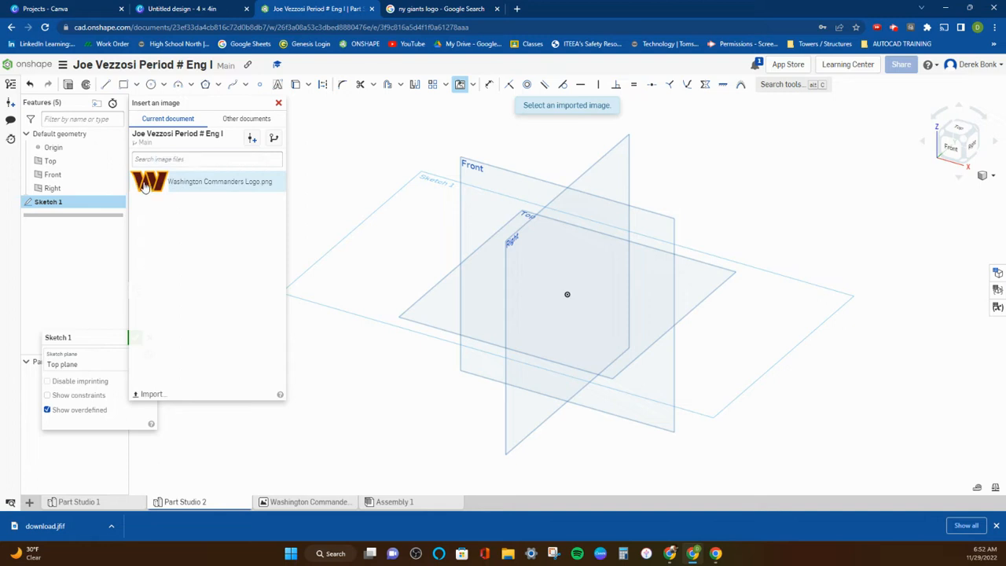
{"action": "left_click", "coordinate": [146, 395]}
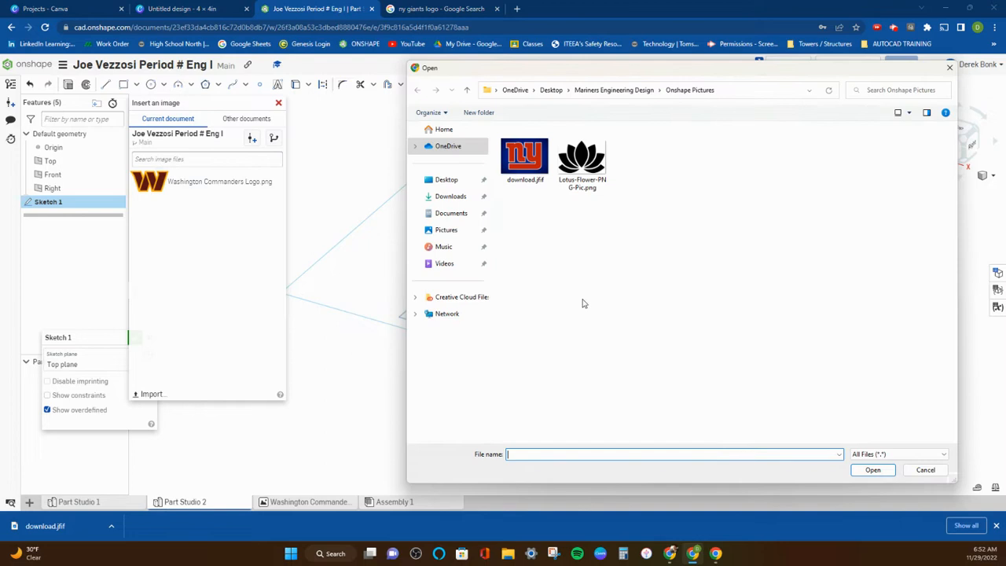
{"action": "double_click", "coordinate": [529, 168]}
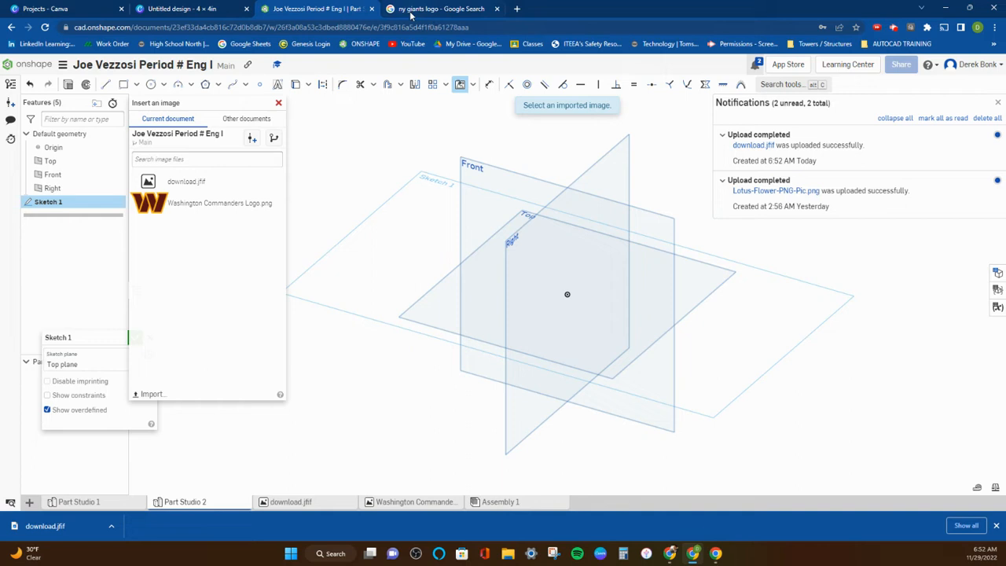
Insert Washington Commanders Logo.png into the sketch, starting its rectangle at the Top plane's front-left corner and matching the plane's depth.
{"action": "left_click", "coordinate": [239, 202]}
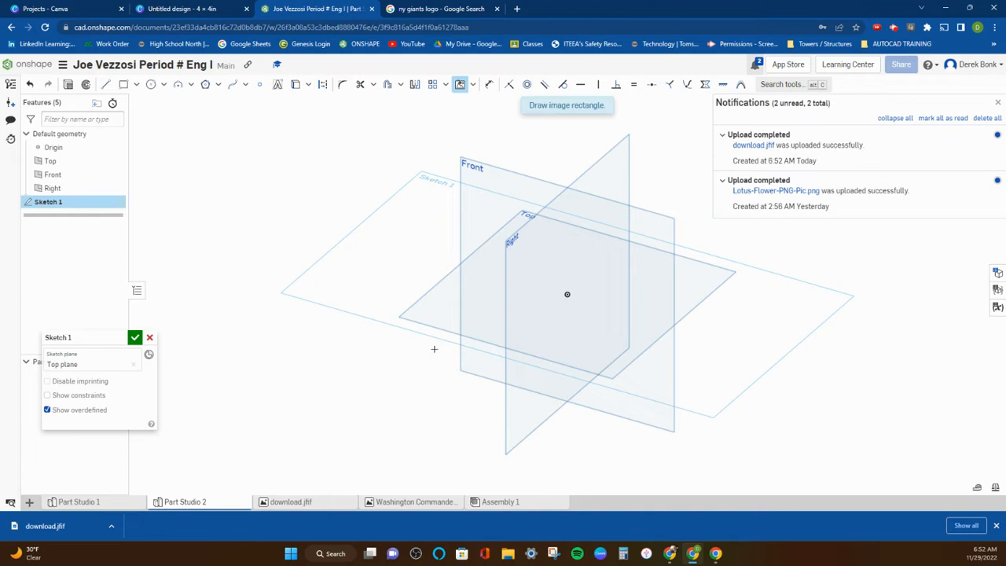
{"action": "left_click", "coordinate": [401, 315]}
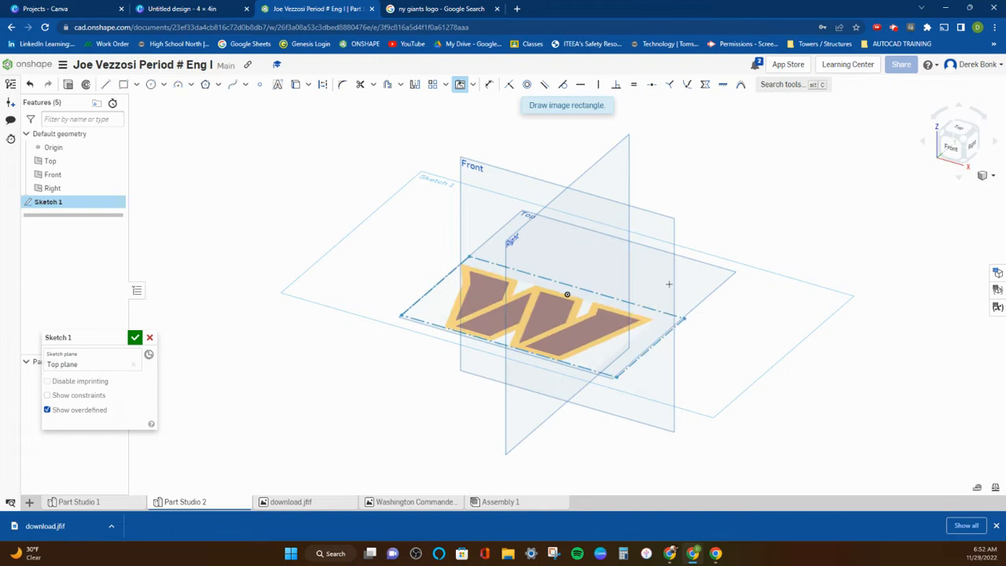
{"action": "left_click", "coordinate": [724, 271]}
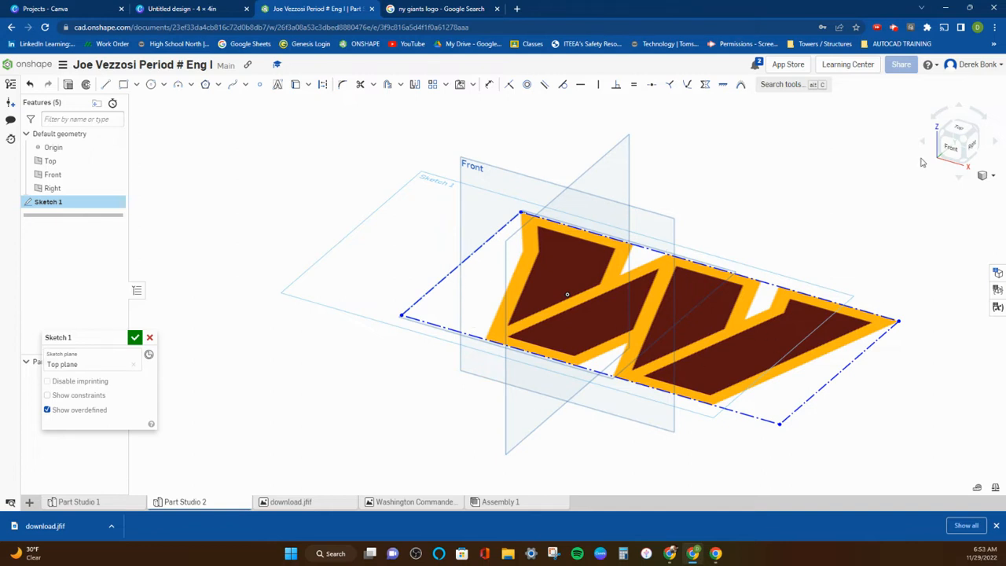
{"action": "left_click", "coordinate": [957, 132]}
{"action": "scroll", "coordinate": [283, 265], "scroll_direction": "down", "scroll_amount": 3}
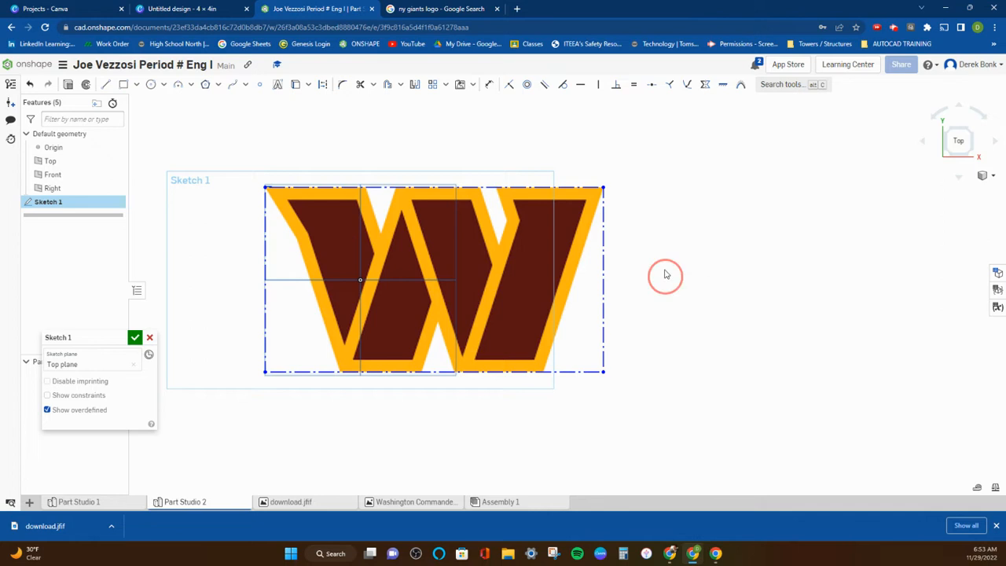
{"action": "right_click_drag", "start_coordinate": [665, 278], "coordinate": [658, 240]}
{"action": "left_click", "coordinate": [962, 138]}
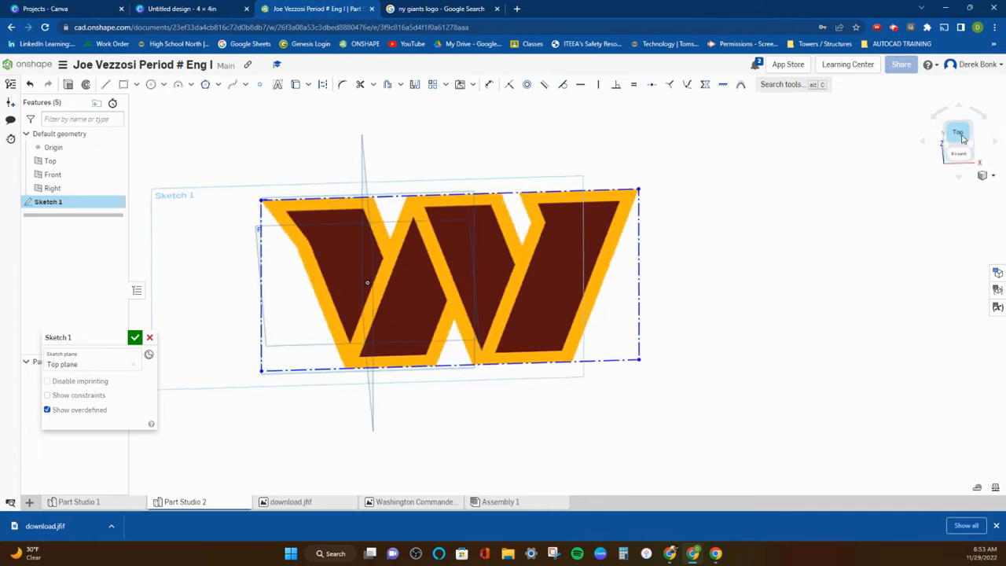
{"action": "left_click", "coordinate": [970, 153]}
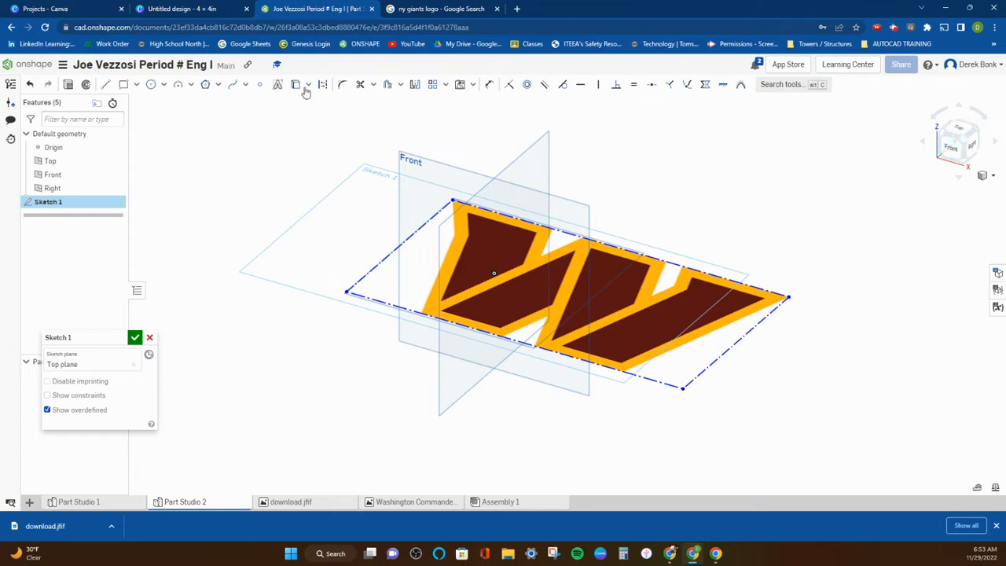
Accept the sketch holding the logo image and start a second sketch on the Top plane.
{"action": "mouse_move", "coordinate": [82, 336]}
{"action": "left_mouse_down"}
{"action": "mouse_move", "coordinate": [149, 155]}
{"action": "mouse_move", "coordinate": [179, 123]}
{"action": "left_mouse_up"}
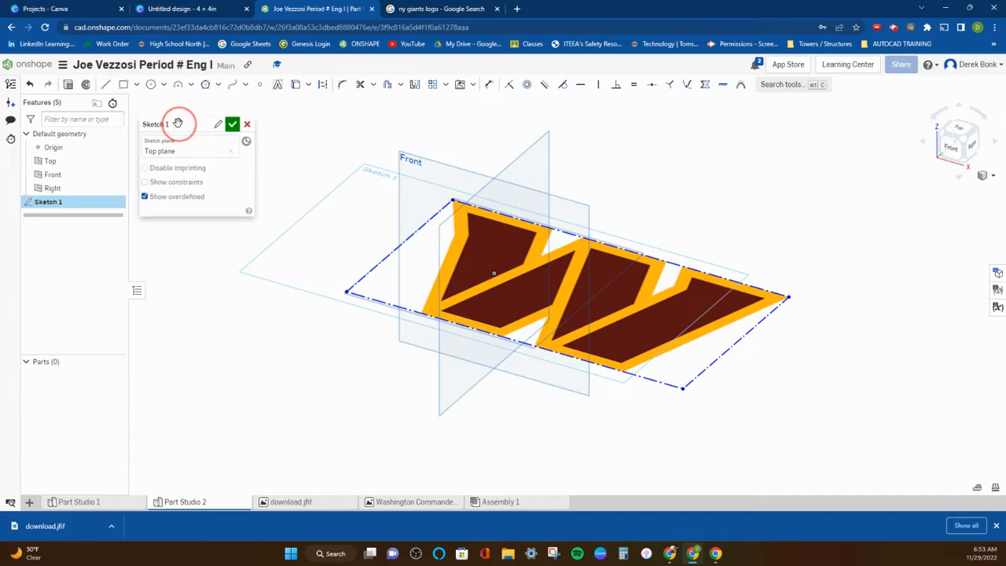
{"action": "left_click", "coordinate": [232, 126]}
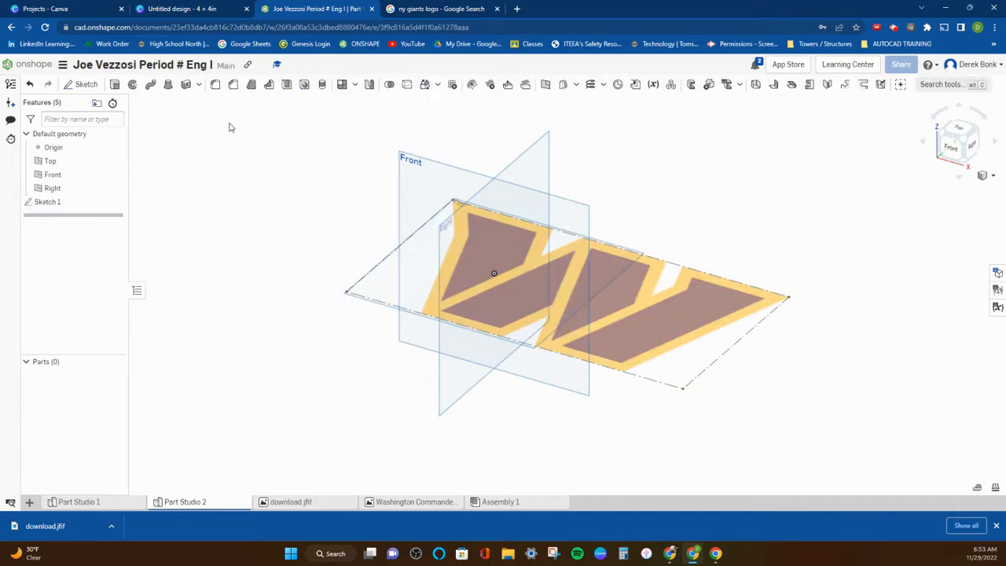
{"action": "left_click", "coordinate": [88, 89]}
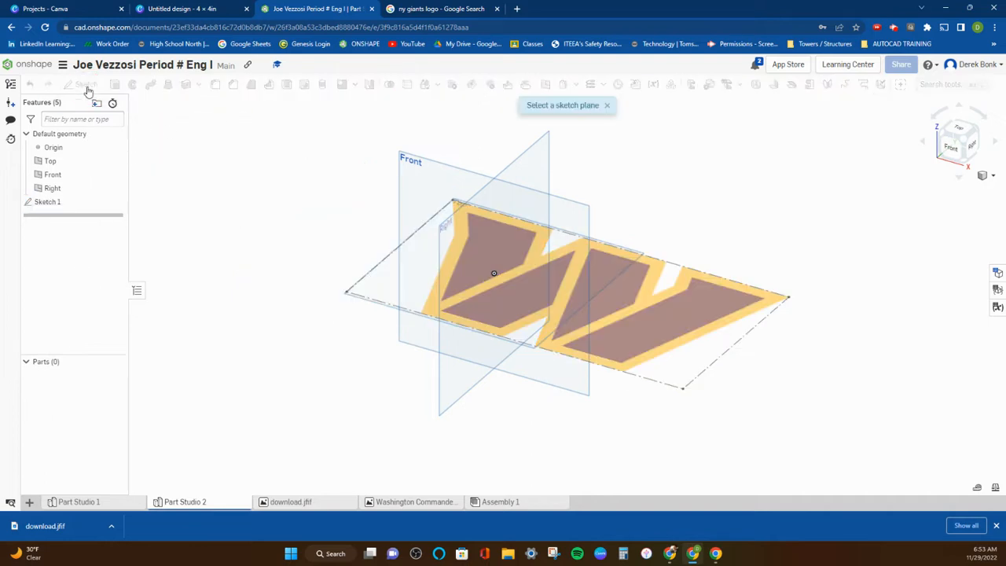
{"action": "left_click", "coordinate": [362, 291]}
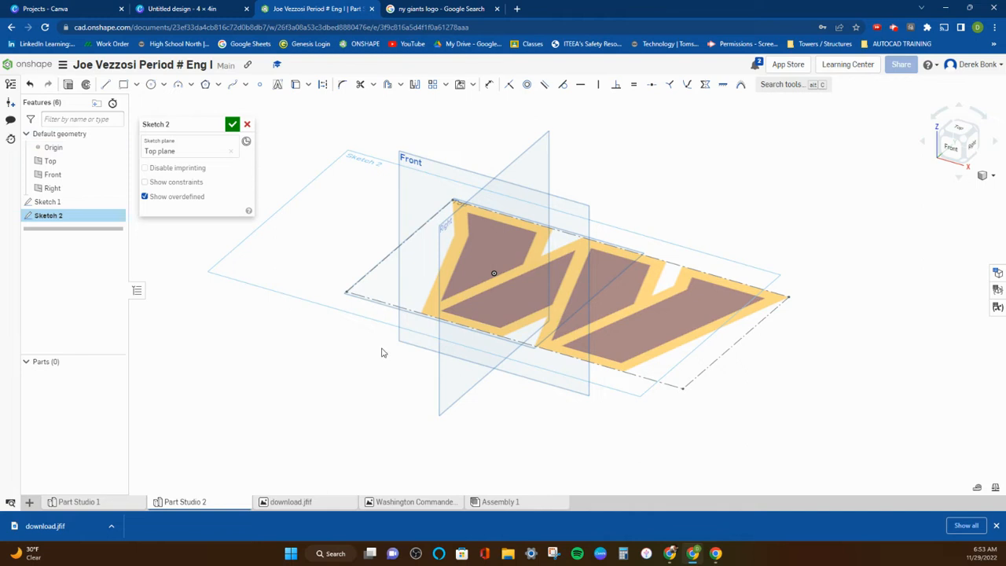
Trace the W's outer left edge with two connected lines, about 1.94 and 4.36 long, down to the image's lower border.
{"action": "left_click", "coordinate": [960, 130]}
{"action": "scroll", "coordinate": [469, 209], "scroll_direction": "down", "scroll_amount": 3}
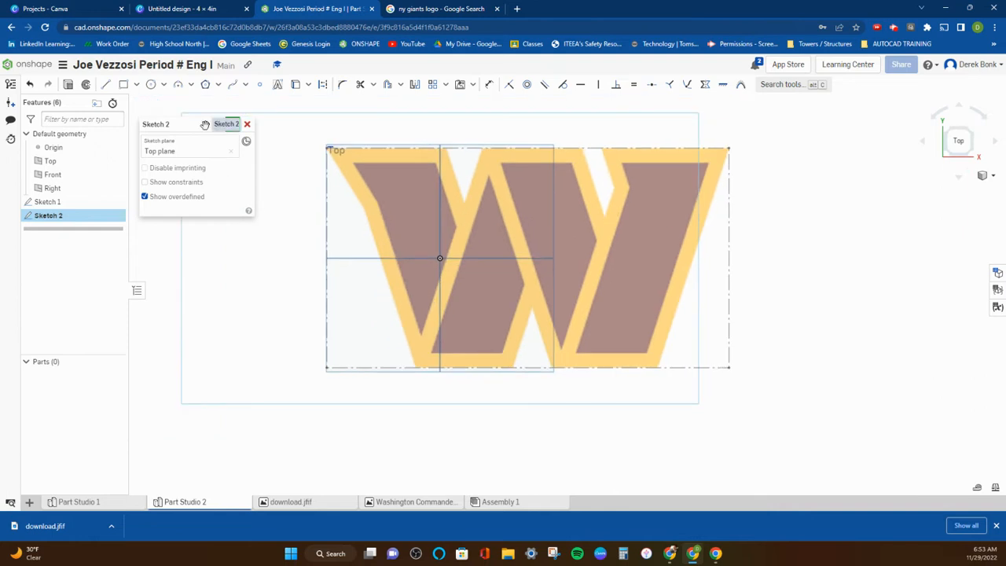
{"action": "left_click", "coordinate": [190, 85]}
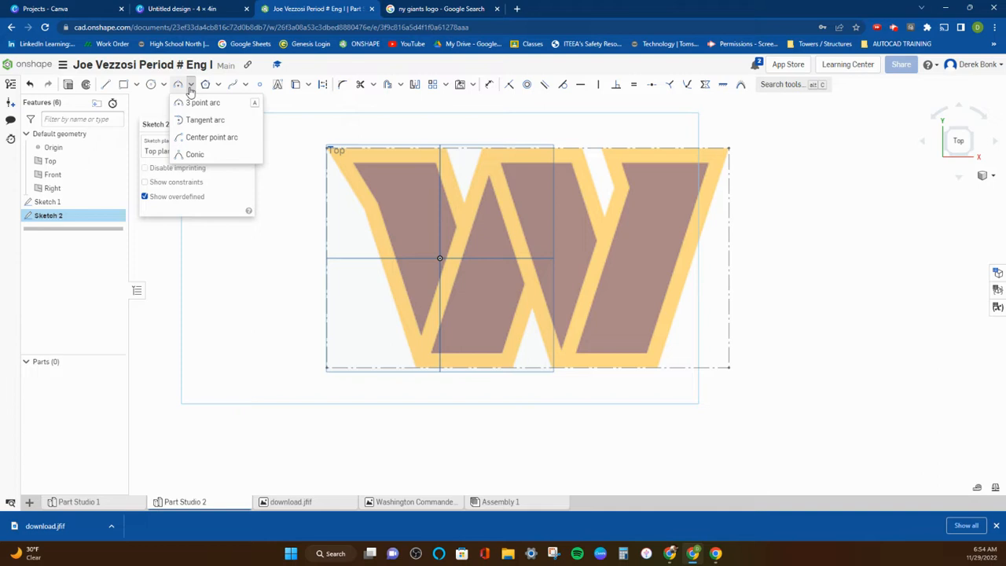
{"action": "left_click", "coordinate": [245, 85]}
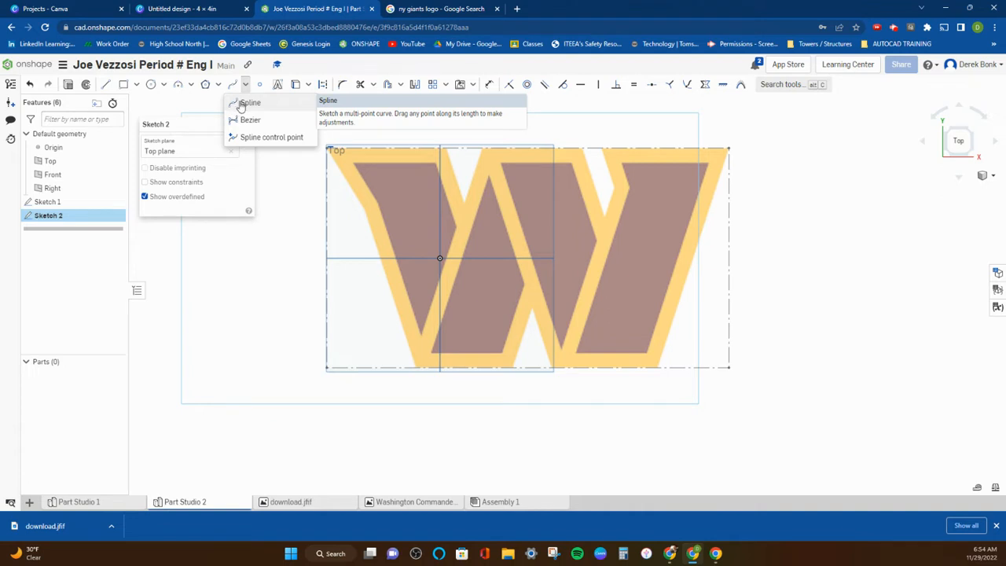
{"action": "left_click", "coordinate": [106, 84]}
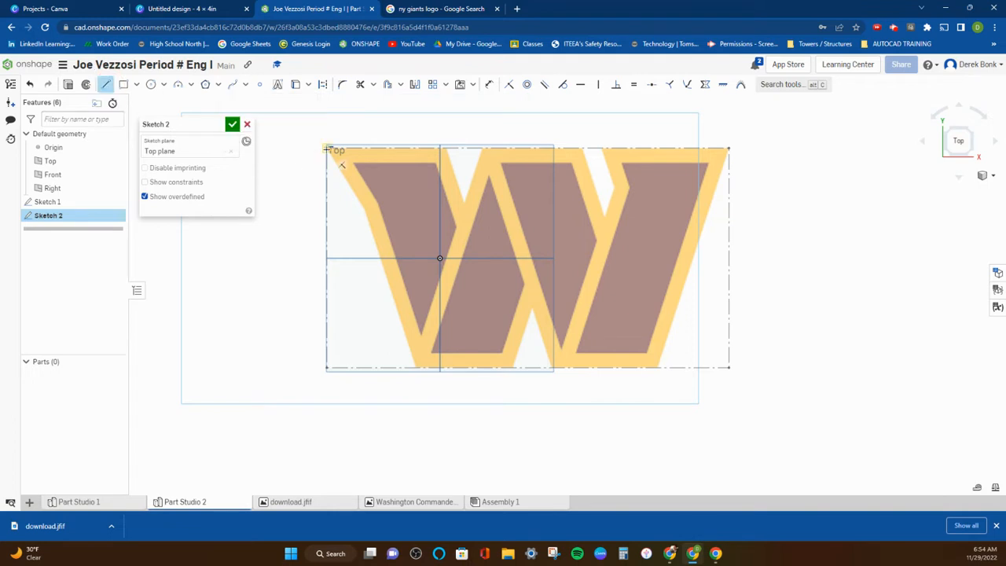
{"action": "left_click", "coordinate": [327, 148]}
{"action": "left_click", "coordinate": [365, 211]}
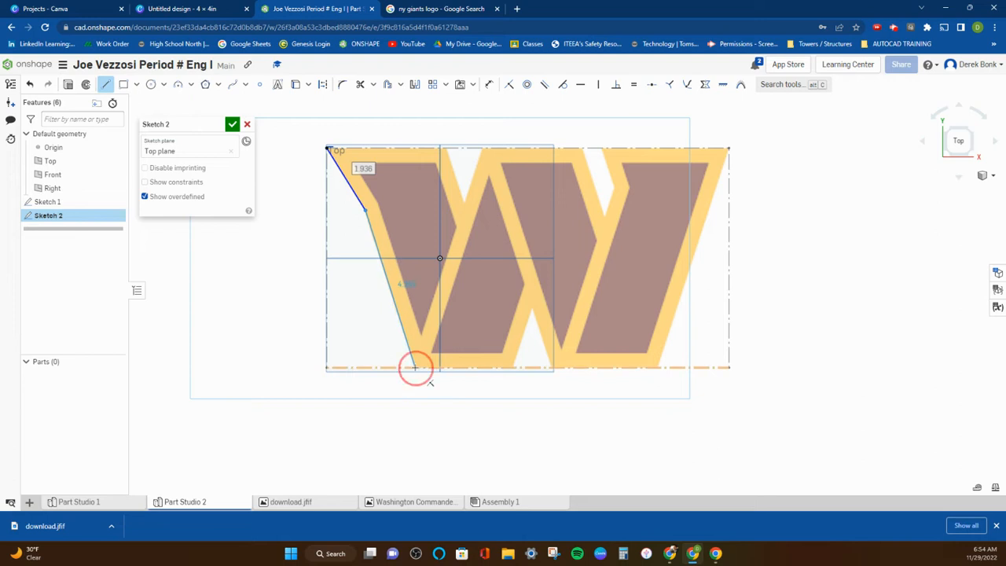
{"action": "left_click", "coordinate": [414, 367]}
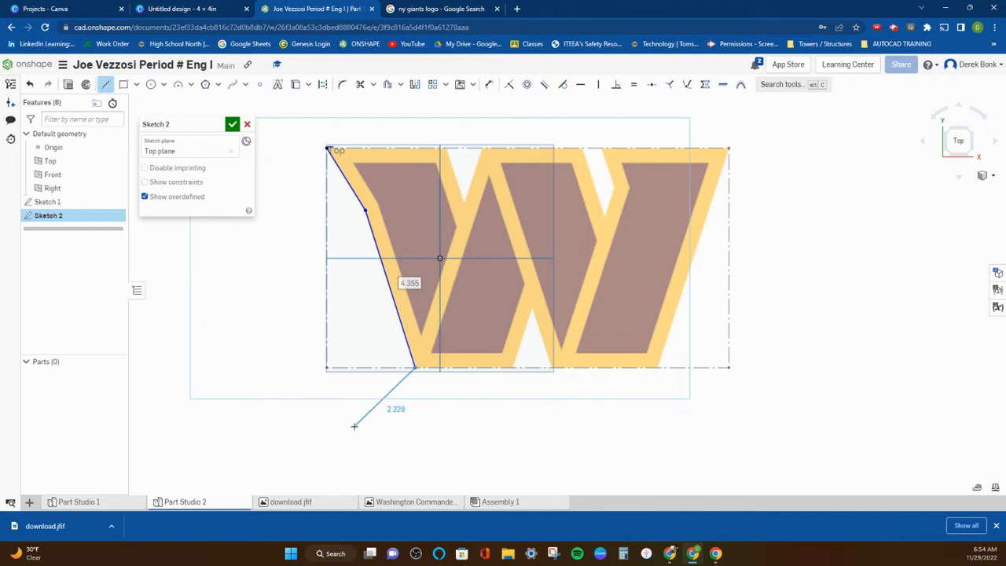
{"action": "right_click", "coordinate": [355, 426]}
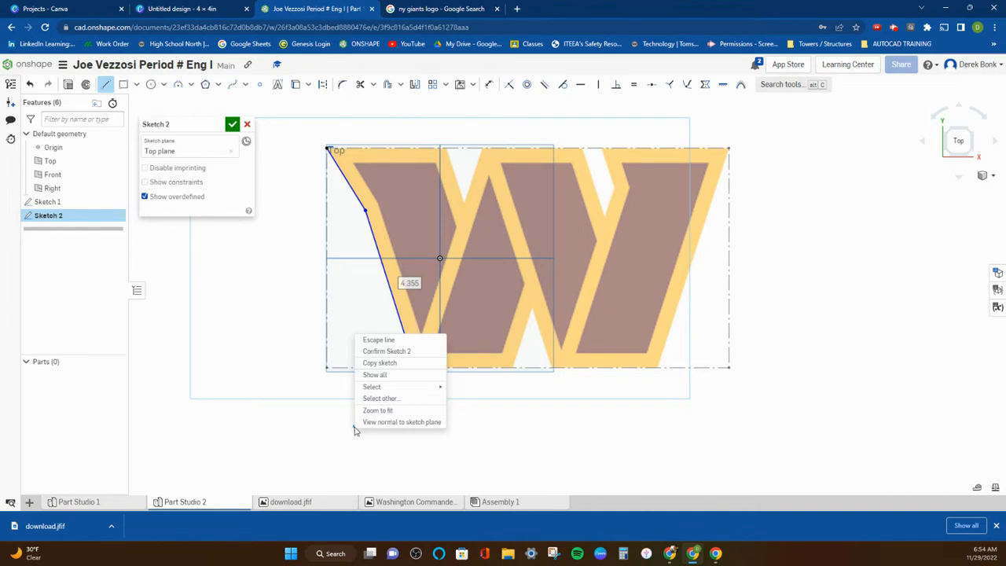
{"action": "left_click", "coordinate": [379, 340]}
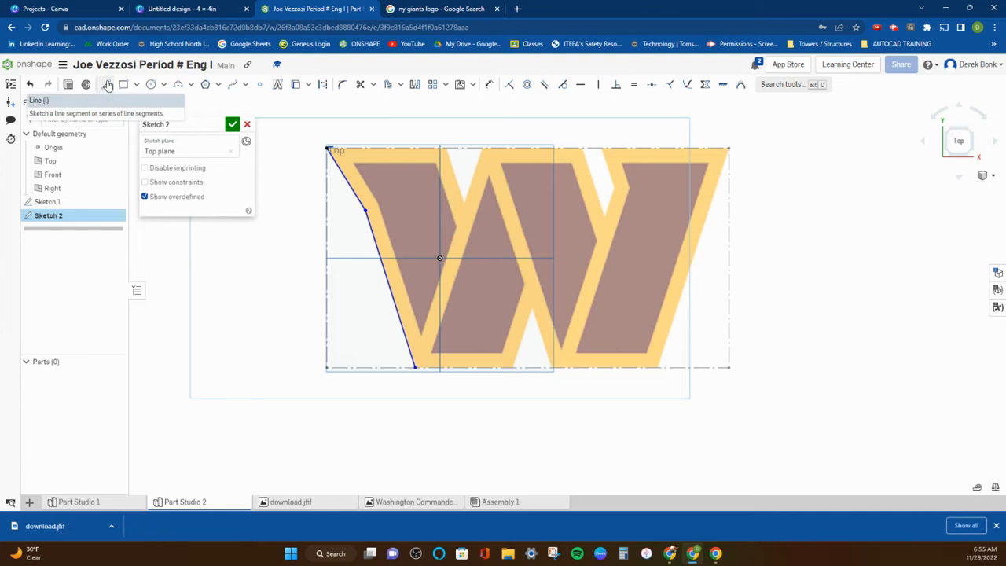
Continue the line outline along the W's bottom edges, around the lower notch and up the outer right edge to the image's upper-right corner.
{"action": "left_click", "coordinate": [109, 85]}
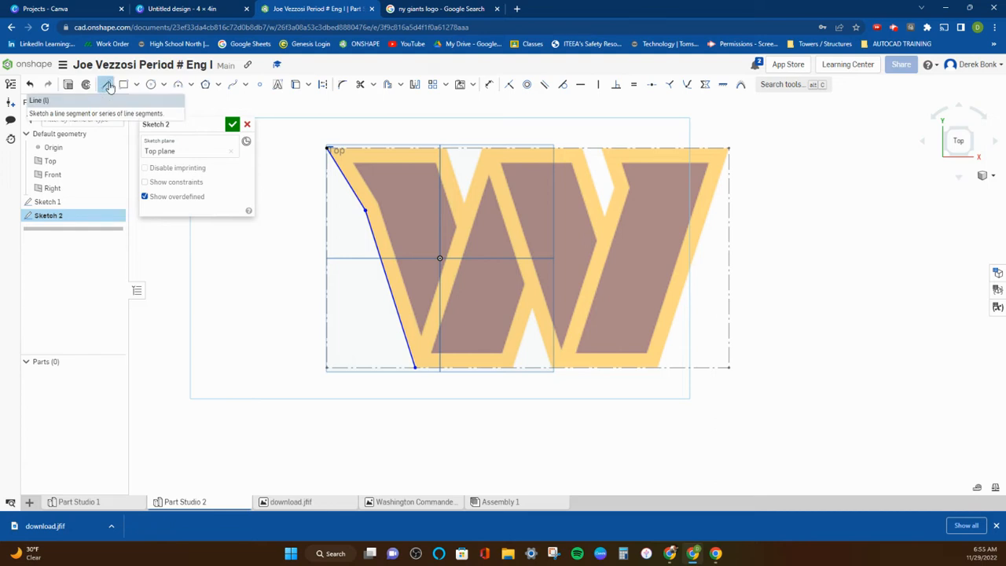
{"action": "left_click", "coordinate": [414, 367]}
{"action": "left_click", "coordinate": [515, 367]}
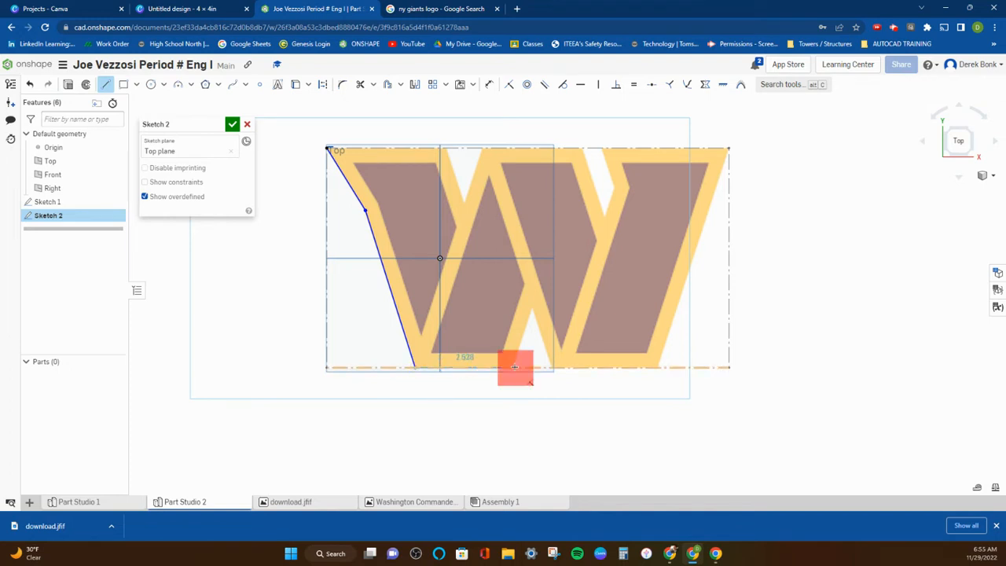
{"action": "left_click", "coordinate": [533, 309]}
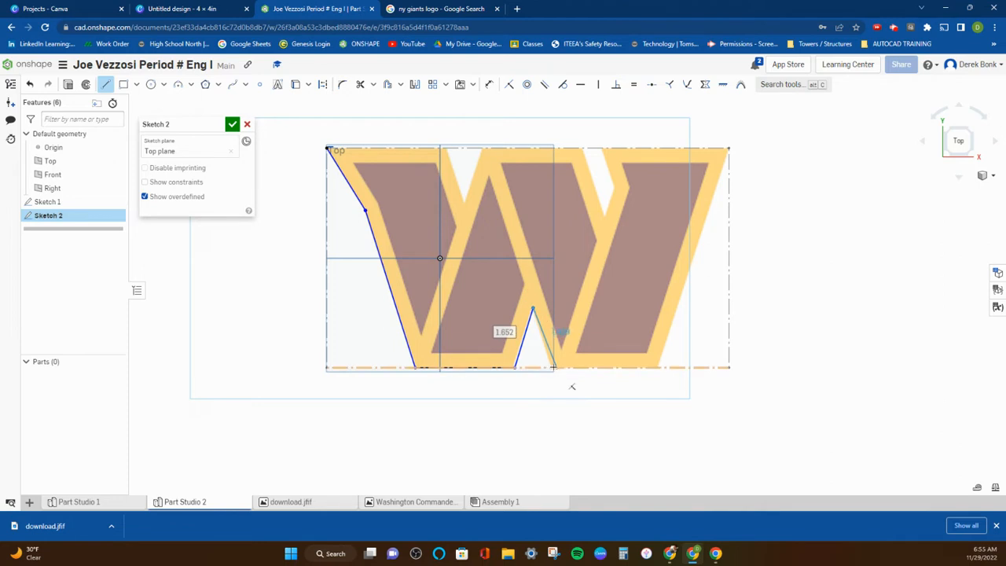
{"action": "left_click", "coordinate": [551, 367]}
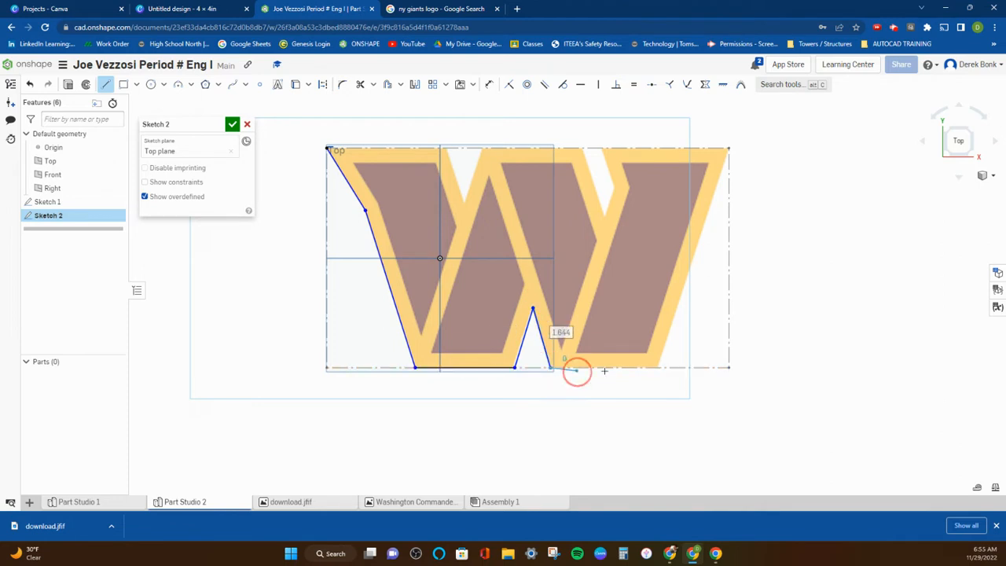
{"action": "left_click", "coordinate": [659, 367]}
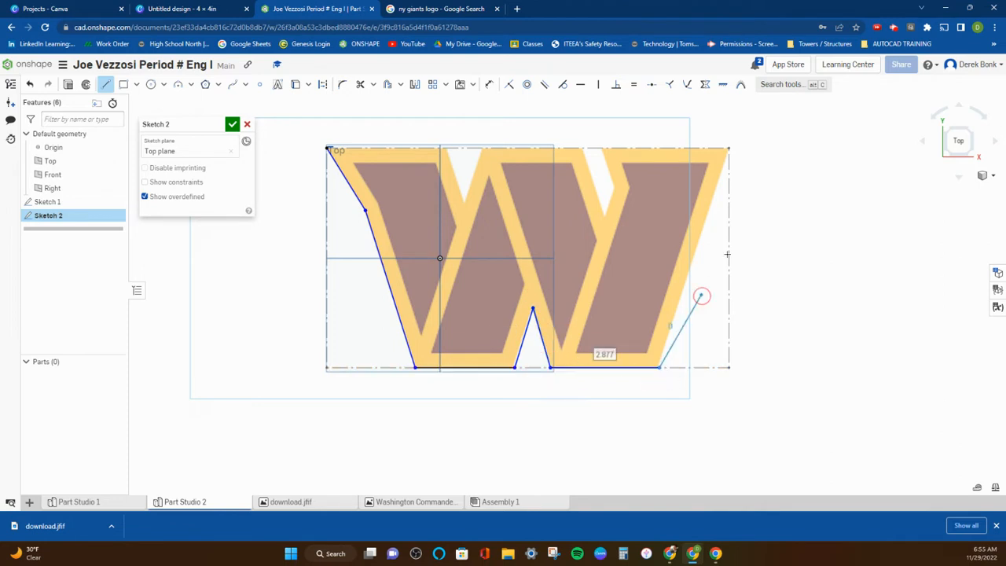
{"action": "left_click", "coordinate": [729, 148]}
{"action": "left_click", "coordinate": [729, 148]}
{"action": "right_click", "coordinate": [762, 136]}
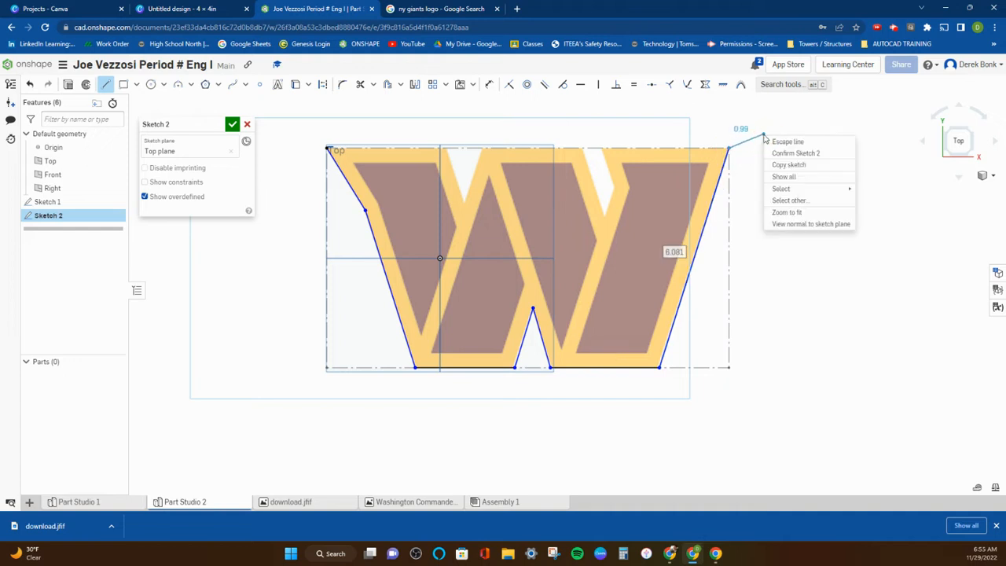
{"action": "left_click", "coordinate": [773, 141]}
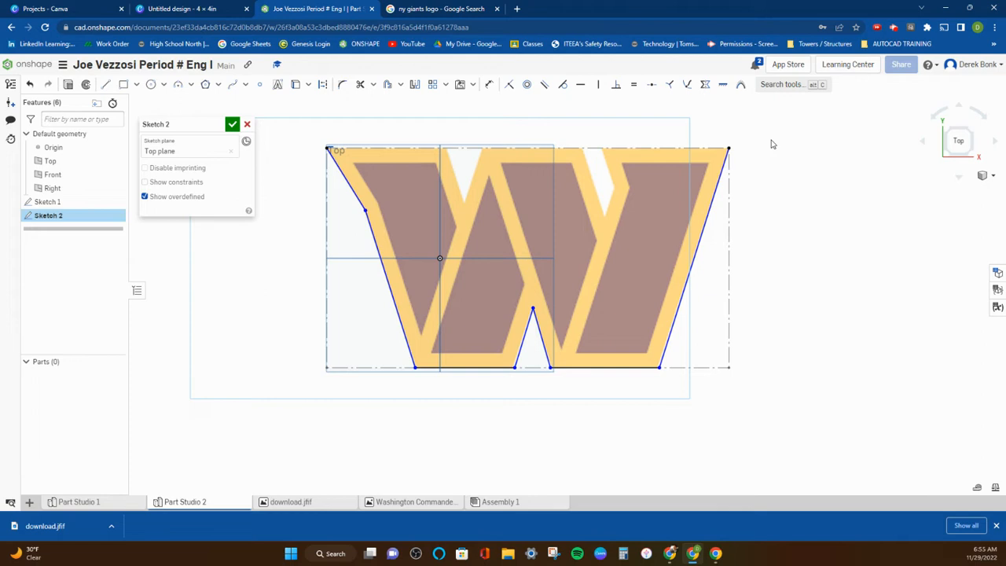
Trace the W's upper-right edge, about 3.39 long, and the sides of the adjoining upper notch with connected lines.
{"action": "key", "text": "l"}
{"action": "left_click", "coordinate": [729, 148]}
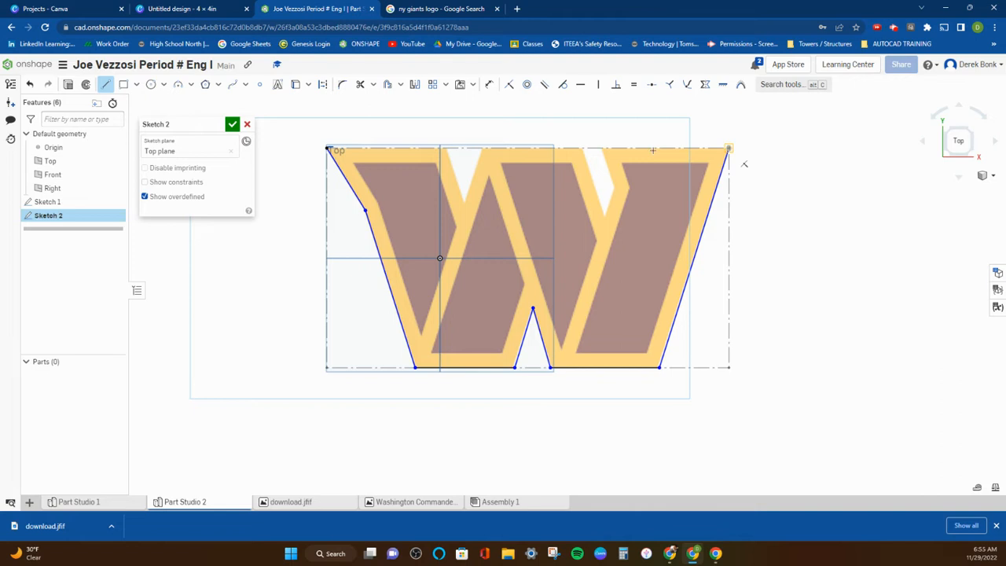
{"action": "left_click", "coordinate": [601, 147]}
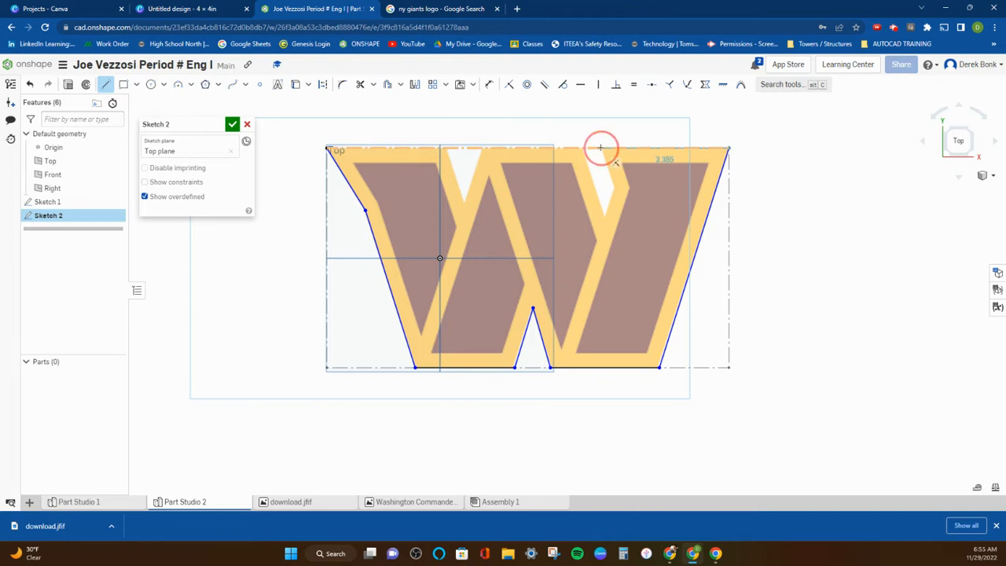
{"action": "left_click", "coordinate": [614, 185]}
{"action": "left_click", "coordinate": [606, 213]}
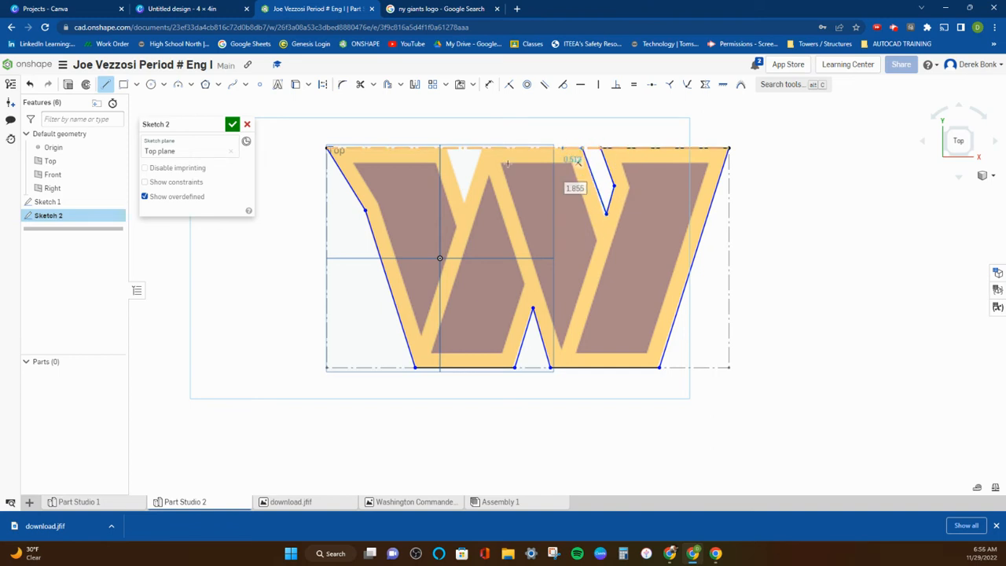
Toggle the visibility of Sketch 1 to check the traced lines without the logo image, leaving the image shown.
{"action": "left_click", "coordinate": [114, 201]}
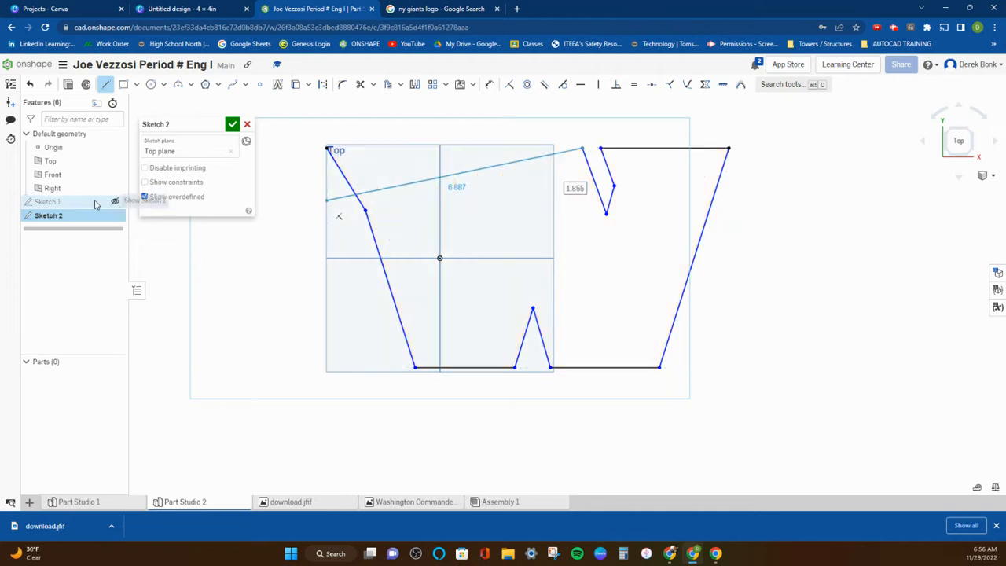
{"action": "left_click", "coordinate": [117, 203]}
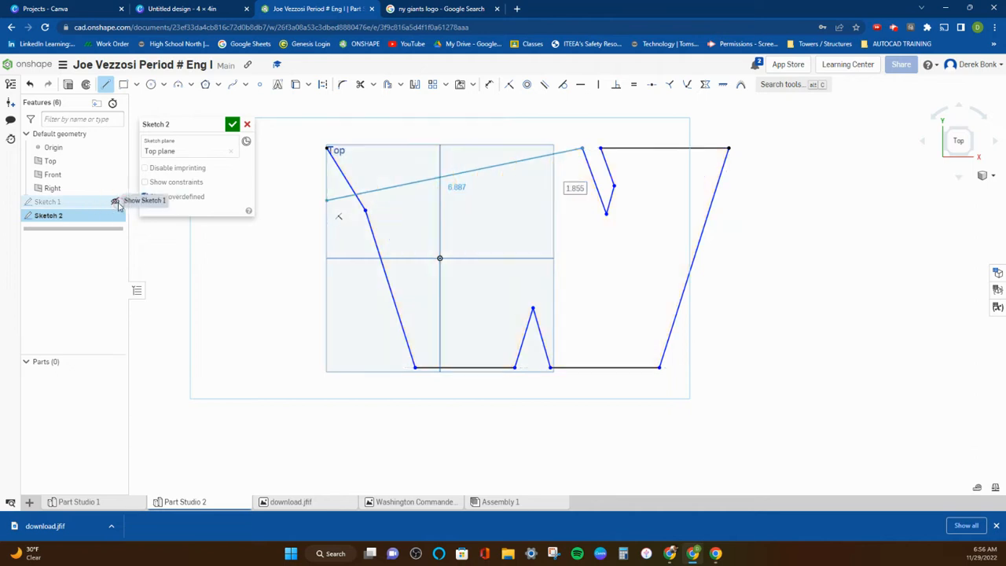
{"action": "left_click", "coordinate": [115, 202]}
{"action": "left_click", "coordinate": [116, 202]}
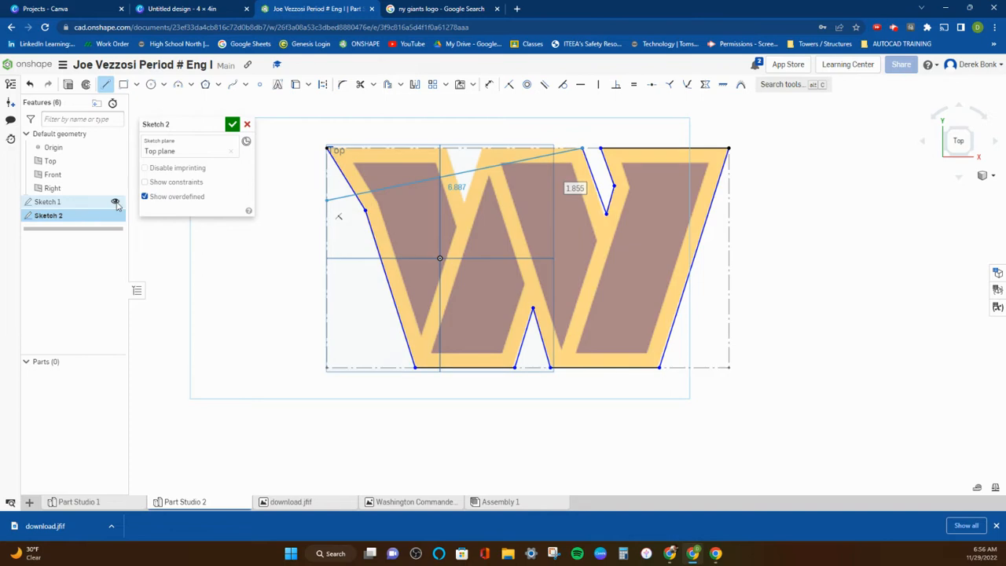
Switch to Part Studio 1, hide Sketch 1 with the logo image and finish Sketch 2.
{"action": "left_click", "coordinate": [88, 501]}
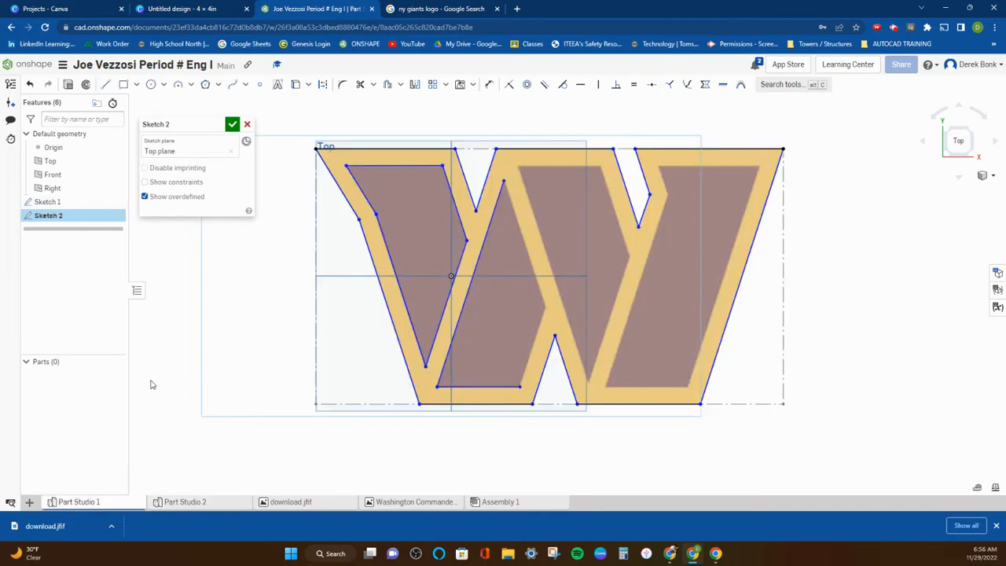
{"action": "left_click", "coordinate": [115, 202]}
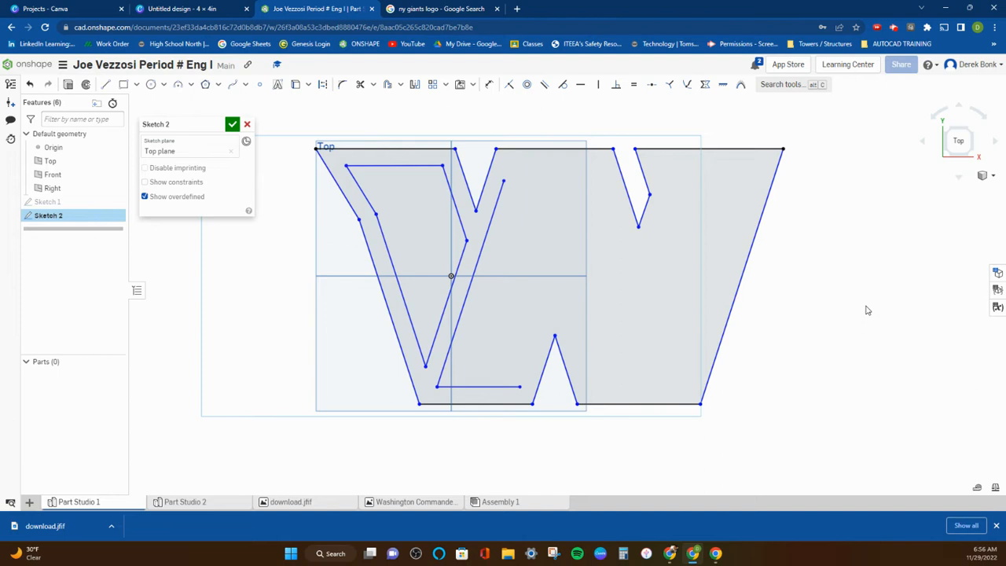
{"action": "left_click", "coordinate": [232, 124]}
{"action": "key", "text": "shift+e"}
{"action": "mouse_move", "coordinate": [319, 234]}
{"action": "right_mouse_down"}
{"action": "mouse_move", "coordinate": [315, 196]}
{"action": "mouse_move", "coordinate": [317, 216]}
{"action": "right_mouse_up"}
{"action": "left_click", "coordinate": [251, 127]}
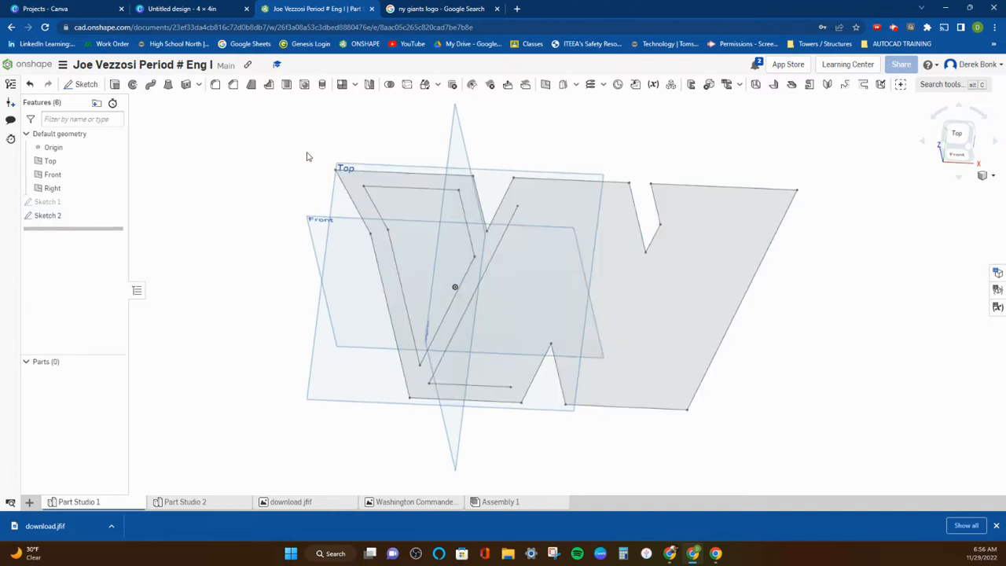
Reopen Sketch 2 for editing in the Top view and show Sketch 1 with the logo image again.
{"action": "right_click_drag", "start_coordinate": [331, 150], "coordinate": [332, 173]}
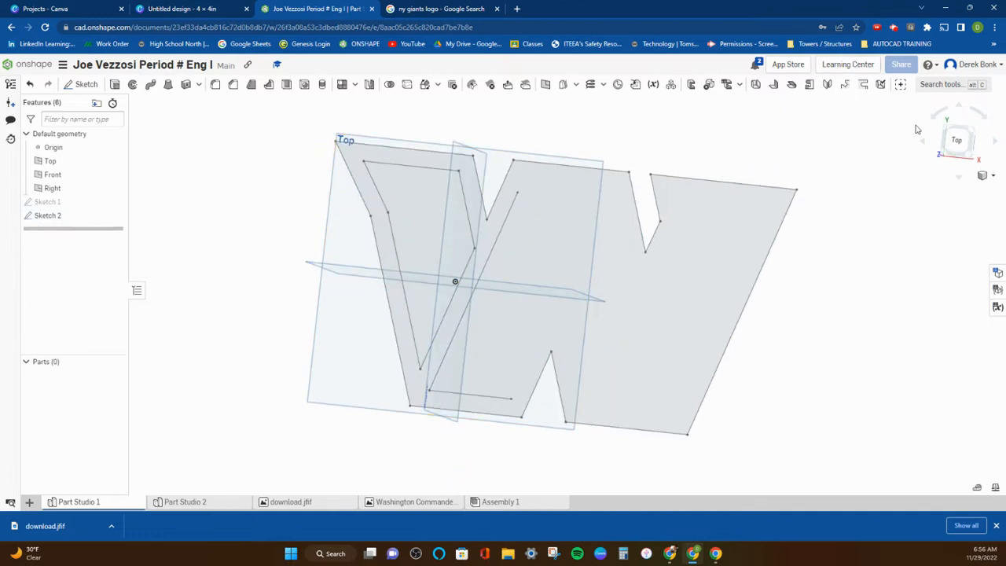
{"action": "left_click", "coordinate": [956, 140]}
{"action": "scroll", "coordinate": [369, 275], "scroll_direction": "down", "scroll_amount": 3}
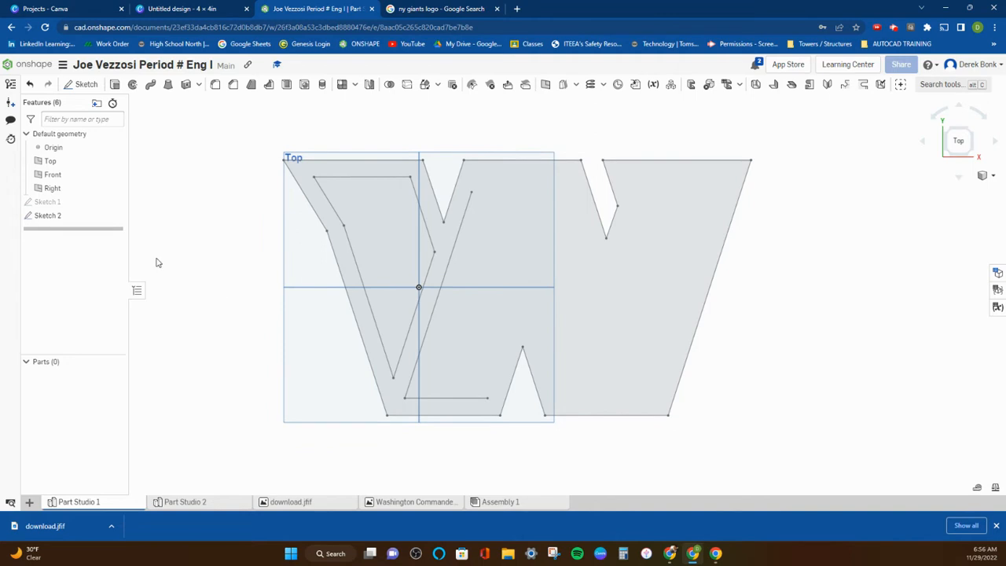
{"action": "double_click", "coordinate": [51, 217]}
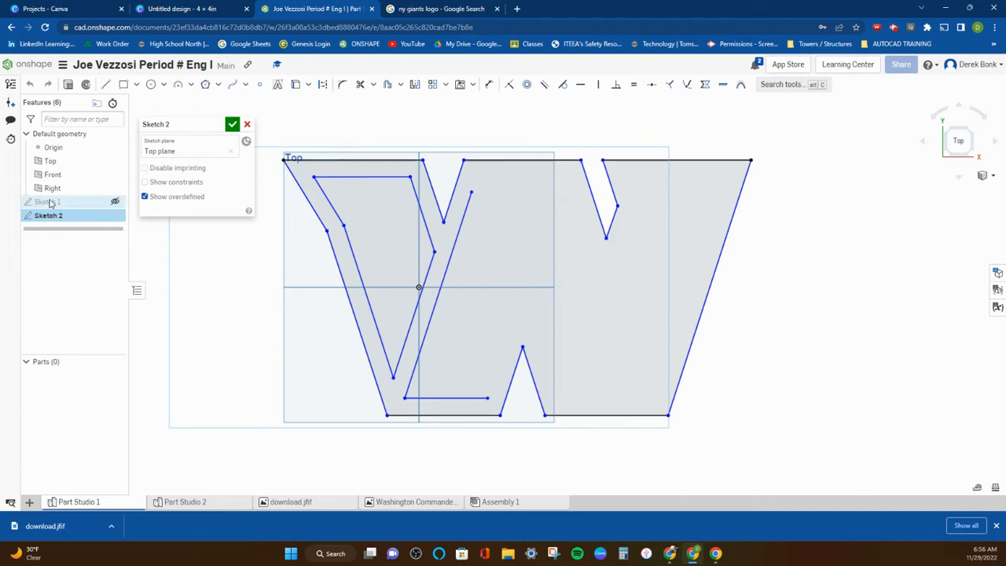
{"action": "left_click", "coordinate": [117, 202]}
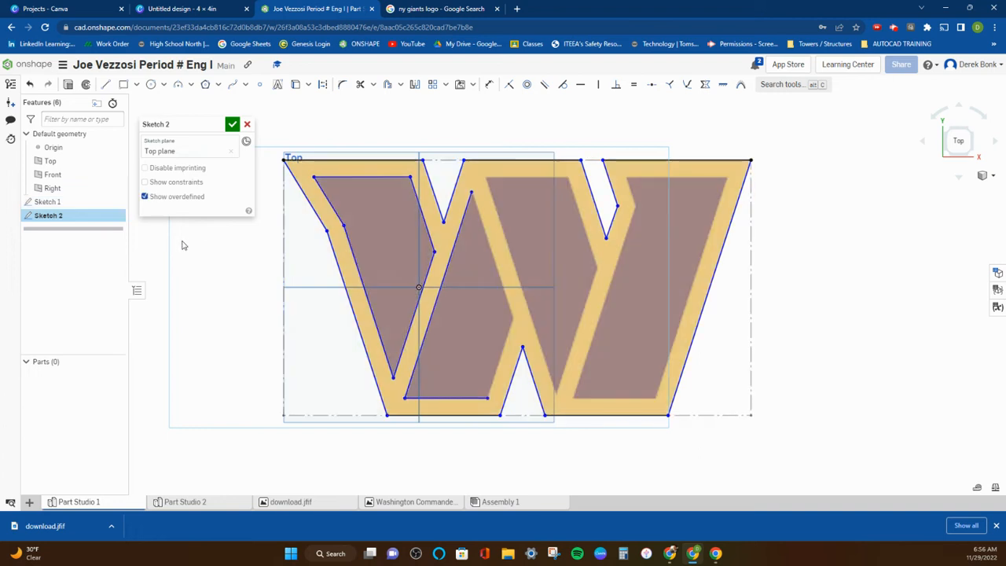
Extrude the faces of Sketch 2 as a new solid with a blind depth of 1 in.
{"action": "left_click", "coordinate": [232, 124]}
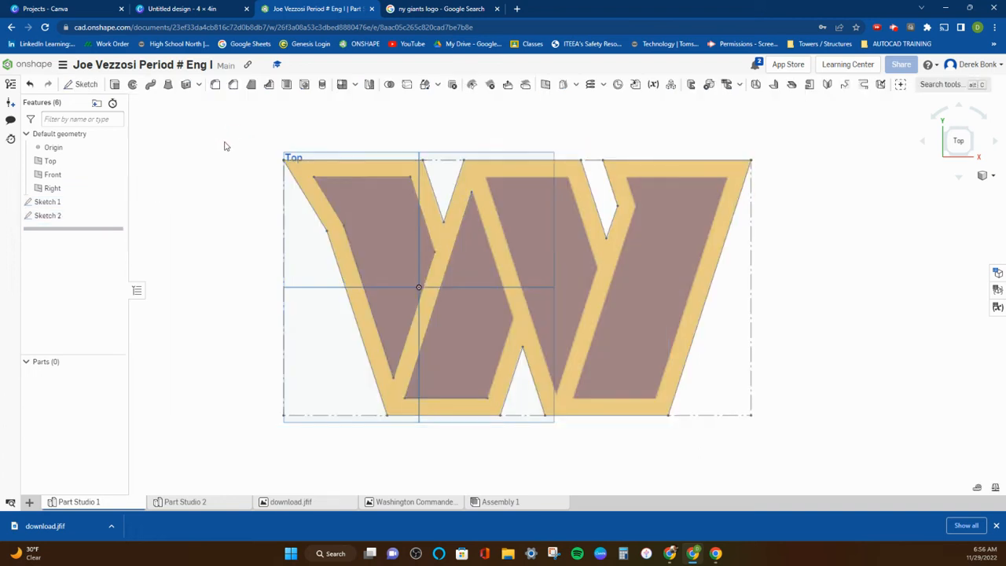
{"action": "double_click", "coordinate": [68, 220]}
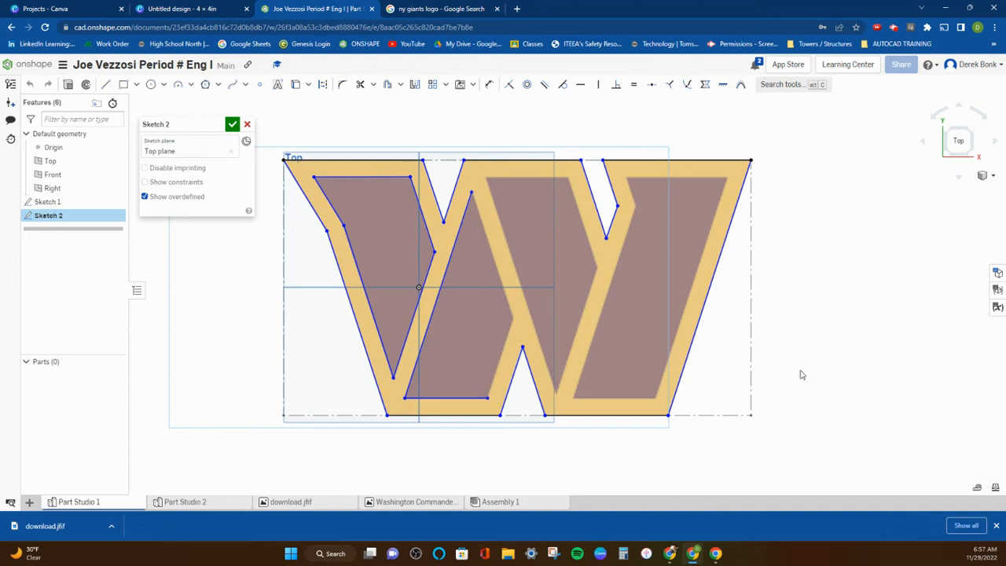
{"action": "left_click", "coordinate": [67, 85]}
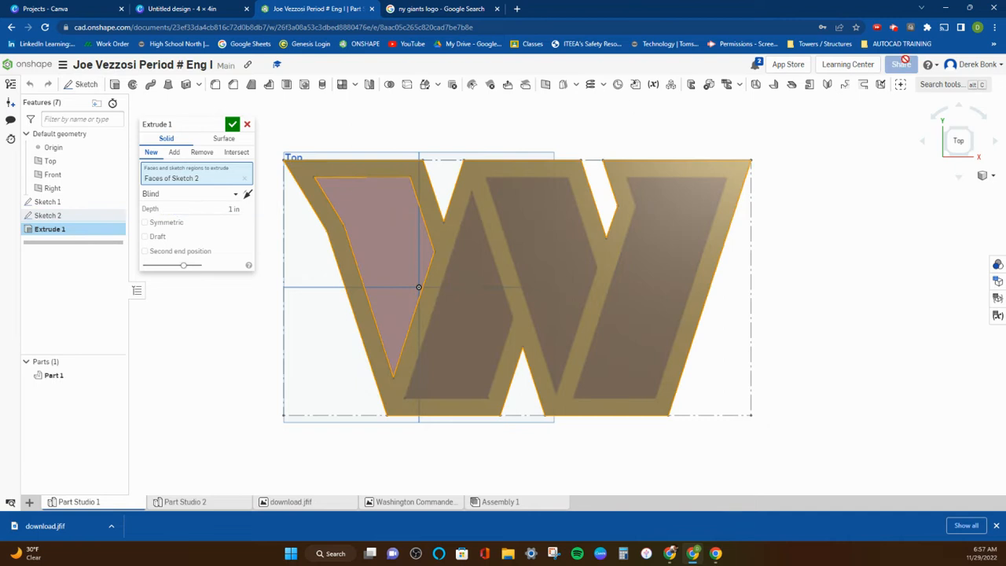
Check the default length unit choices in the account preferences, then return to the document.
{"action": "left_click", "coordinate": [999, 67]}
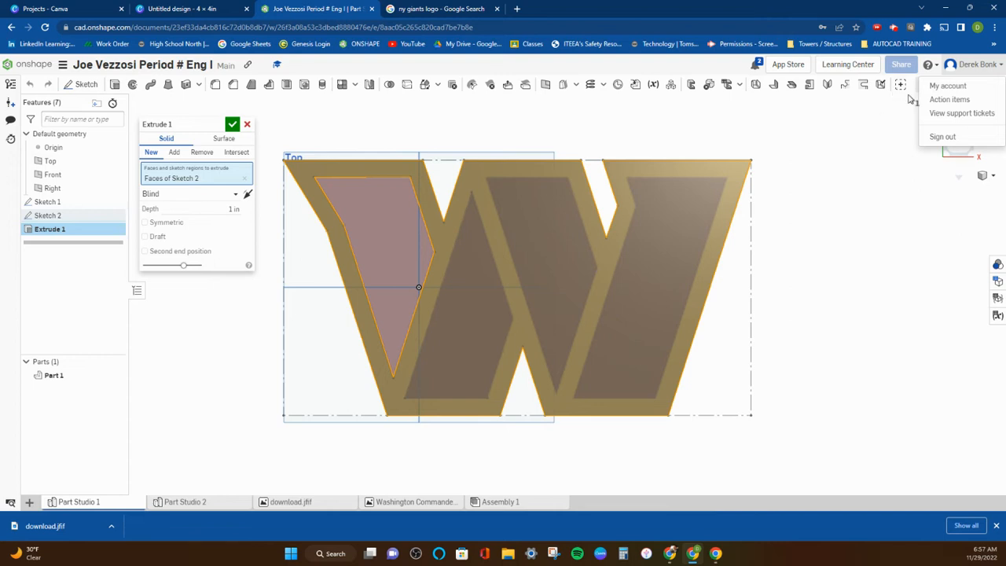
{"action": "left_click", "coordinate": [940, 88]}
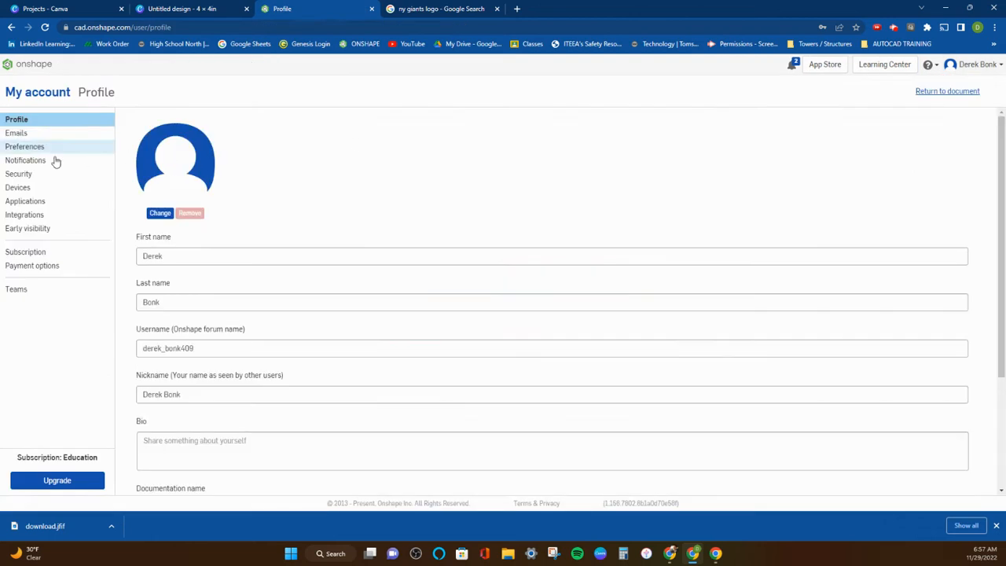
{"action": "left_click", "coordinate": [45, 148]}
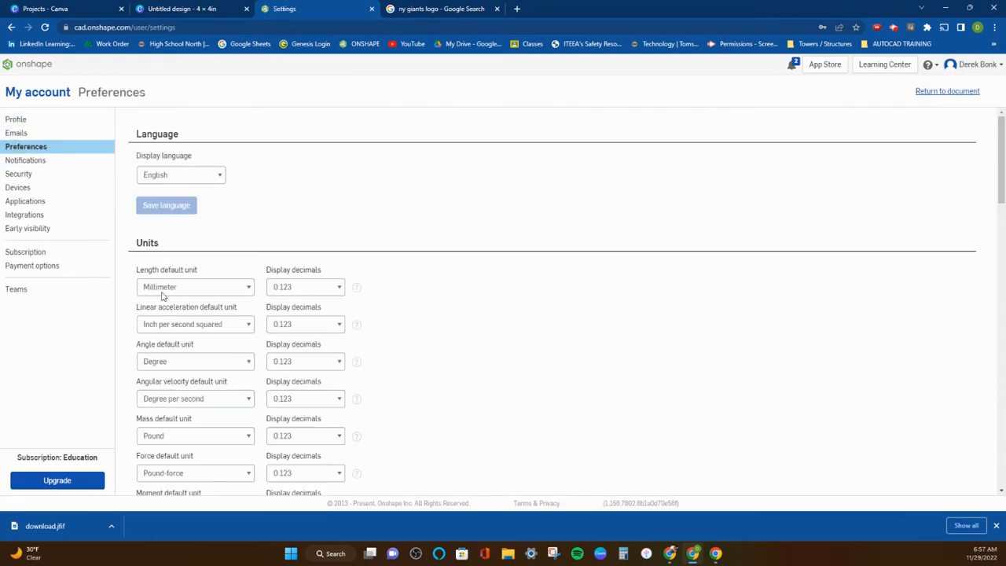
{"action": "left_click", "coordinate": [185, 291]}
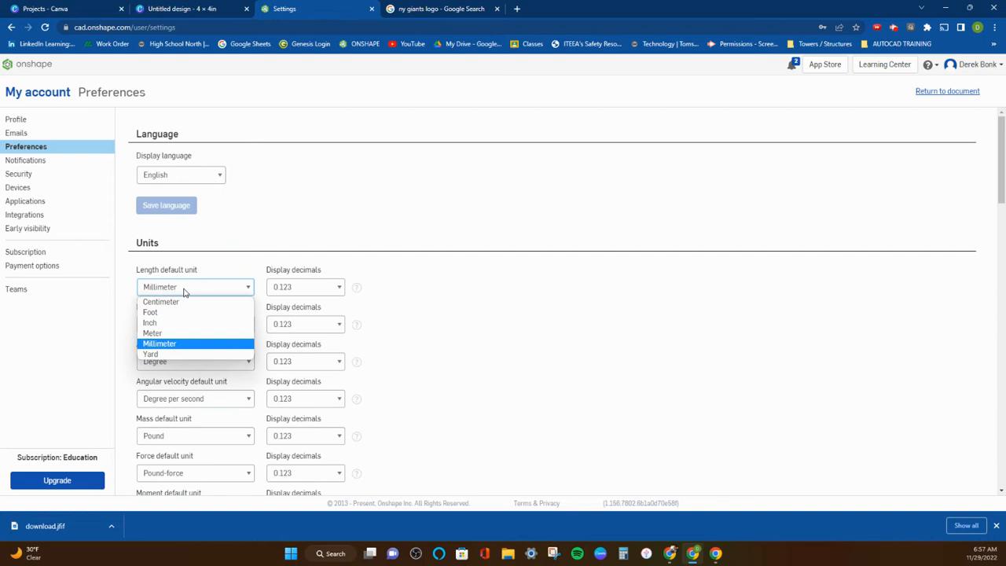
{"action": "left_click", "coordinate": [185, 290]}
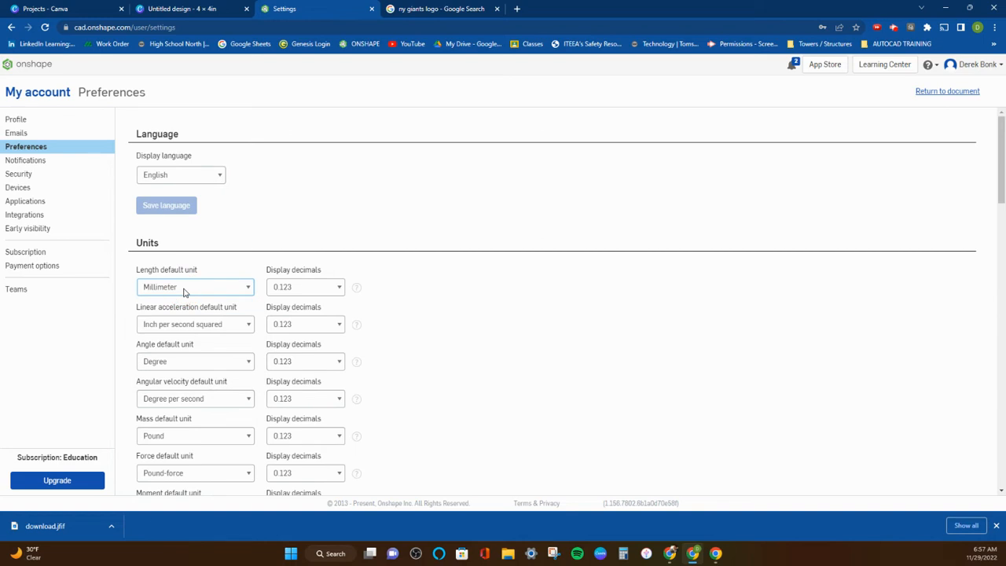
{"action": "left_click", "coordinate": [11, 27]}
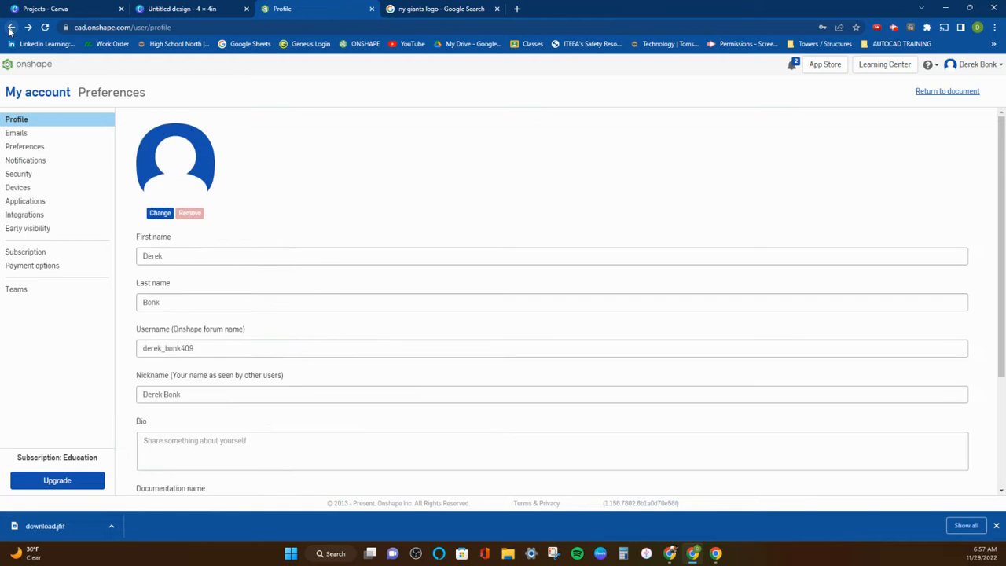
{"action": "left_click", "coordinate": [11, 27]}
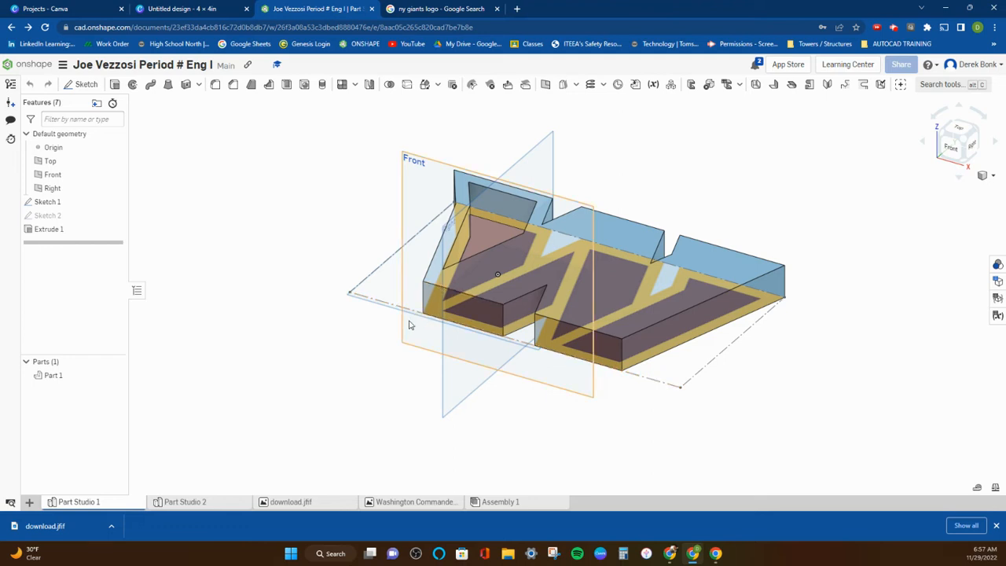
Examine the extruded W from several angles and open Extrude 1 to review its settings.
{"action": "mouse_move", "coordinate": [402, 316]}
{"action": "right_mouse_down"}
{"action": "mouse_move", "coordinate": [396, 308]}
{"action": "mouse_move", "coordinate": [416, 313]}
{"action": "mouse_move", "coordinate": [411, 321]}
{"action": "mouse_move", "coordinate": [651, 123]}
{"action": "mouse_move", "coordinate": [634, 160]}
{"action": "mouse_move", "coordinate": [625, 158]}
{"action": "mouse_move", "coordinate": [628, 136]}
{"action": "right_mouse_up"}
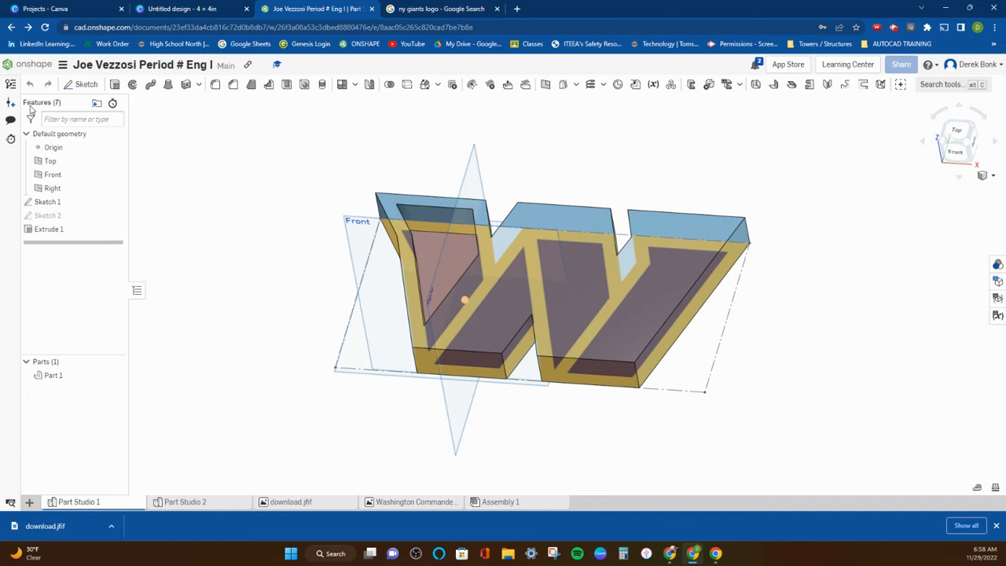
{"action": "left_click", "coordinate": [59, 232]}
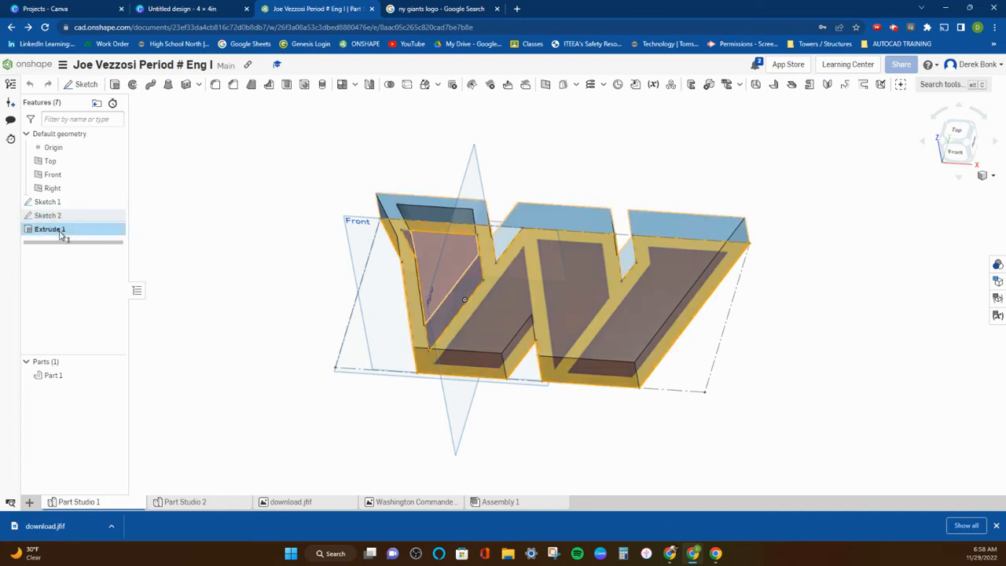
{"action": "double_click", "coordinate": [60, 233]}
{"action": "mouse_move", "coordinate": [333, 280]}
{"action": "right_mouse_down"}
{"action": "mouse_move", "coordinate": [335, 256]}
{"action": "mouse_move", "coordinate": [339, 277]}
{"action": "right_mouse_up"}
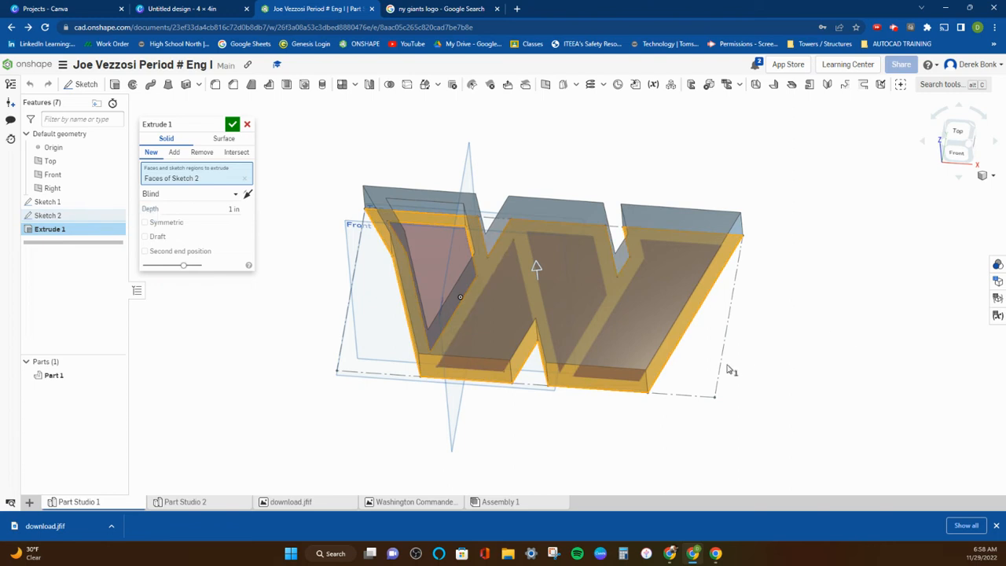
{"action": "right_click_drag", "start_coordinate": [799, 338], "coordinate": [798, 331]}
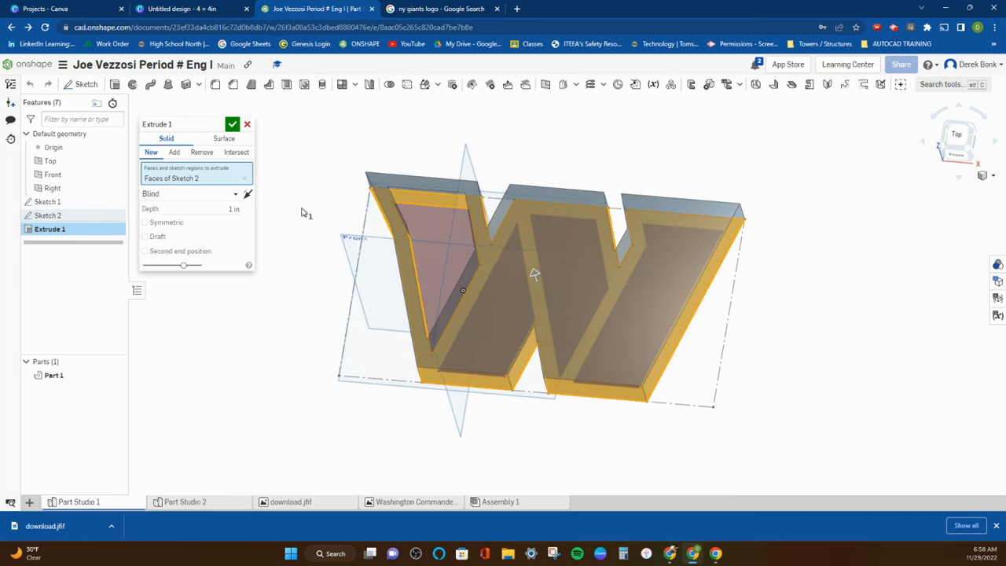
Start a new sketch on the Top plane and open the list of images available for insertion.
{"action": "left_click", "coordinate": [86, 84]}
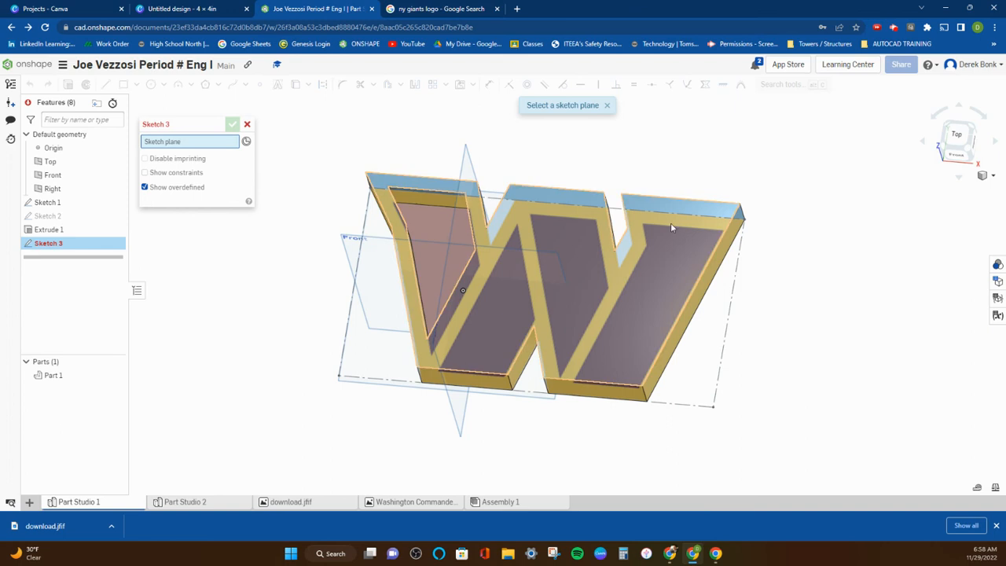
{"action": "left_click", "coordinate": [73, 163]}
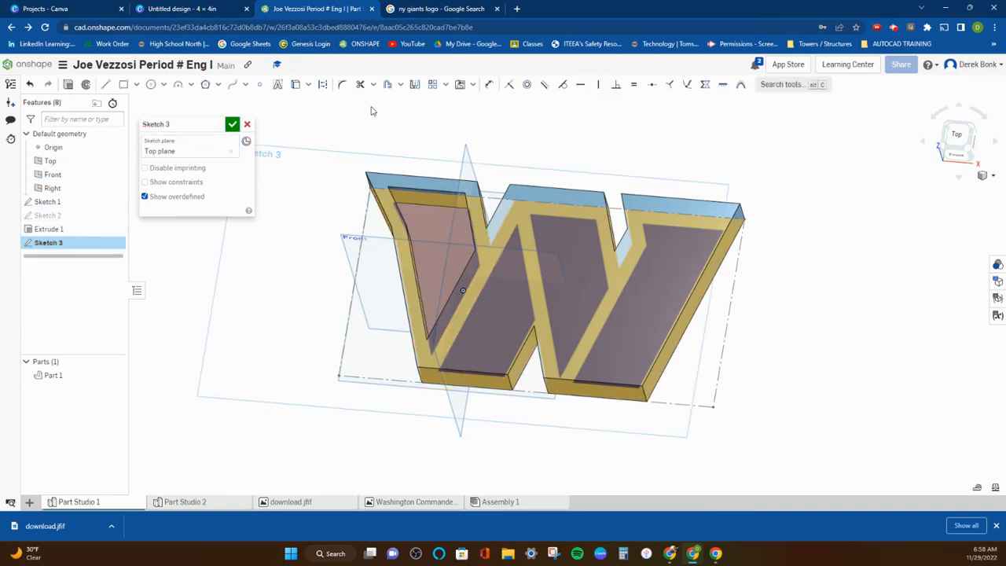
{"action": "left_click", "coordinate": [474, 86]}
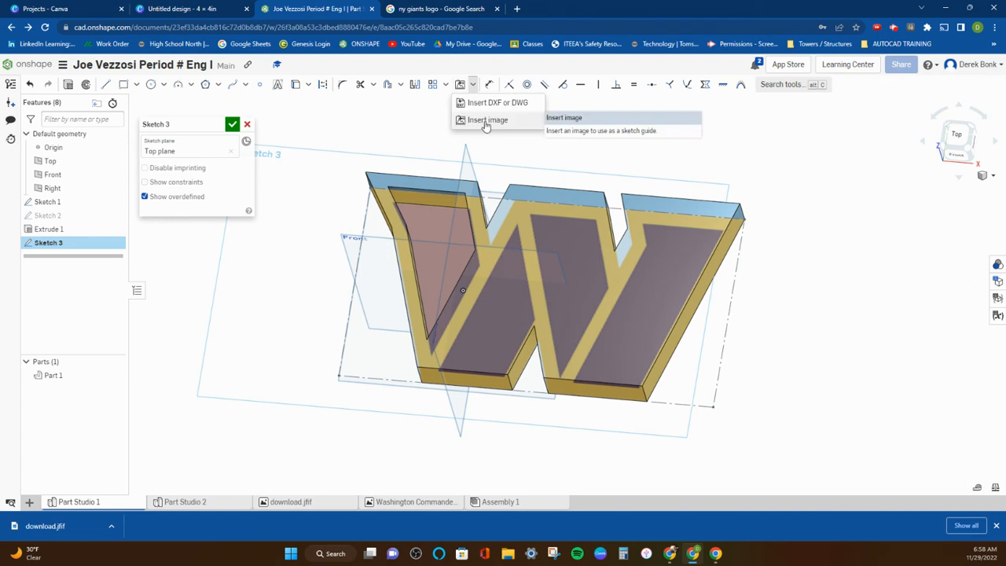
{"action": "left_click", "coordinate": [487, 121]}
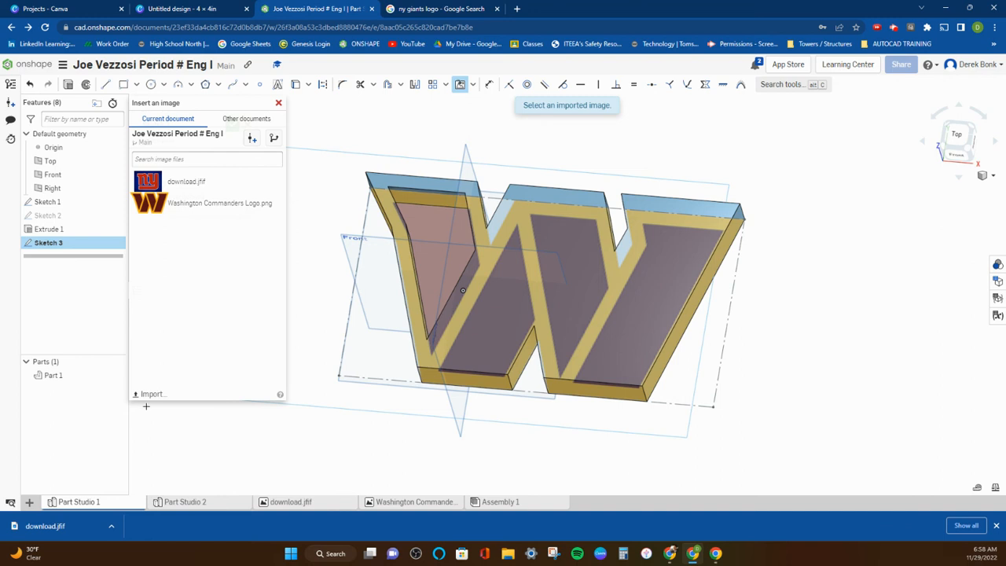